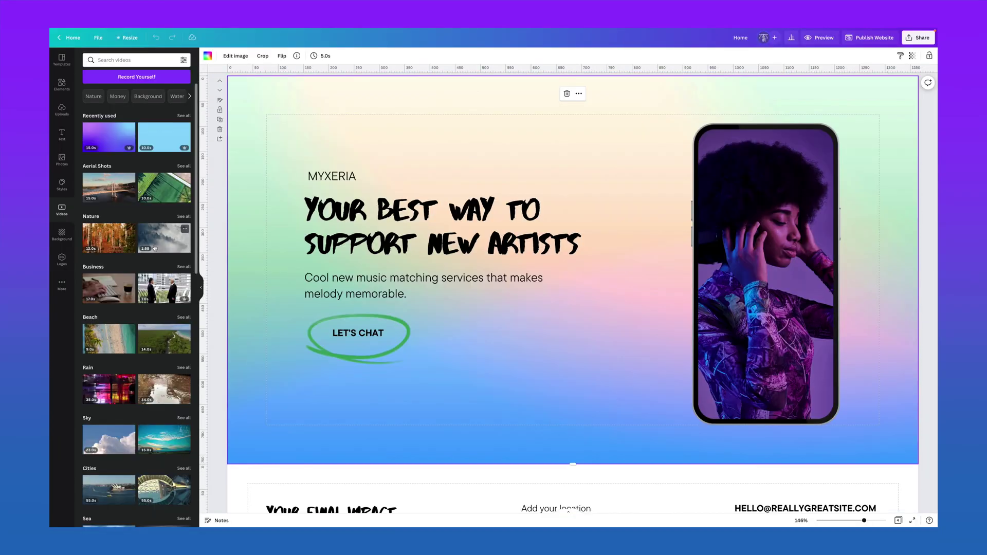
Set the misty forest video from the Nature category as the background of the phone mockup page
left_click_drag(154, 247, 242, 243)
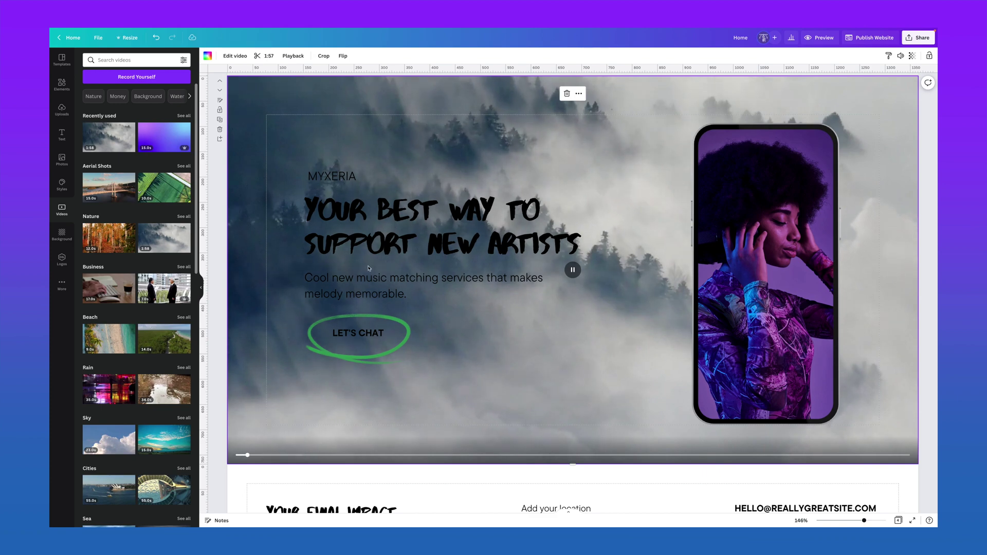
scroll(367, 267, "up", 10)
scroll(367, 267, "up", 3)
left_click(367, 268)
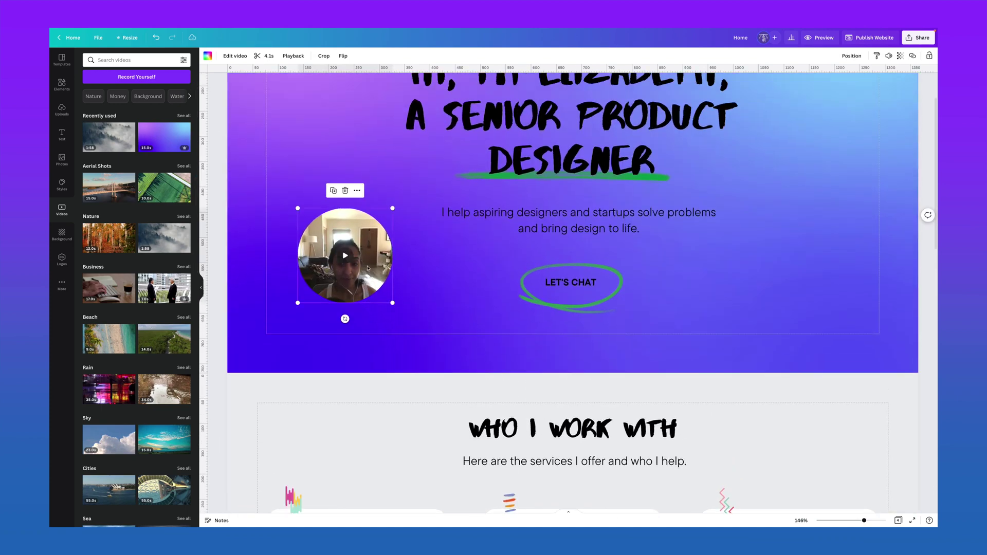
left_click(458, 298)
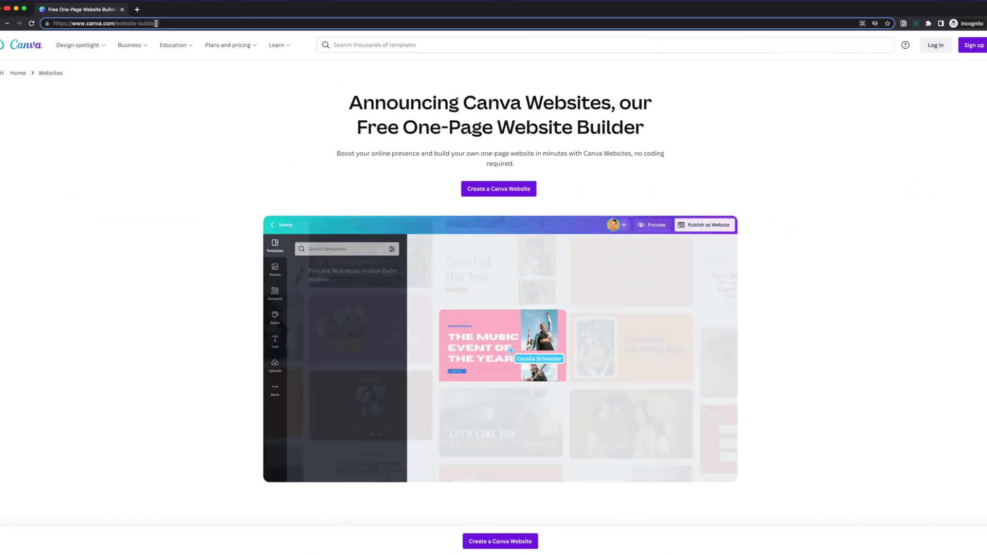
left_click(150, 24)
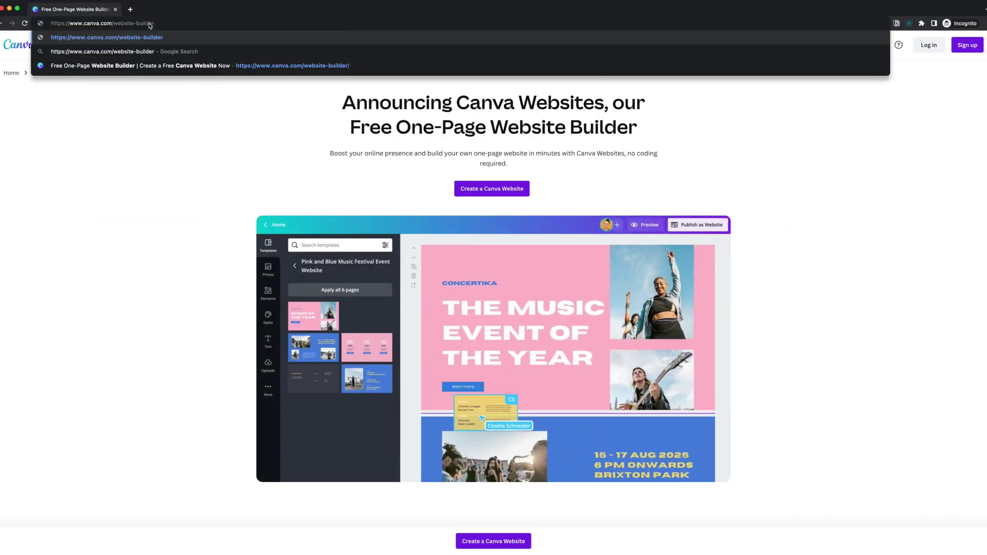
key("Return")
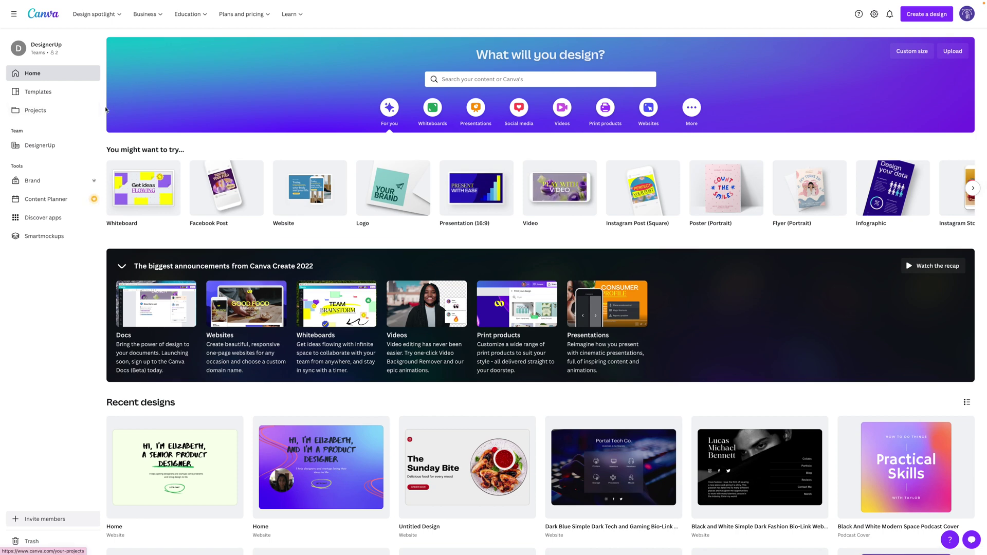
Create a new design of the type Website, searching the design types for "website"
scroll(142, 83, "down", 1)
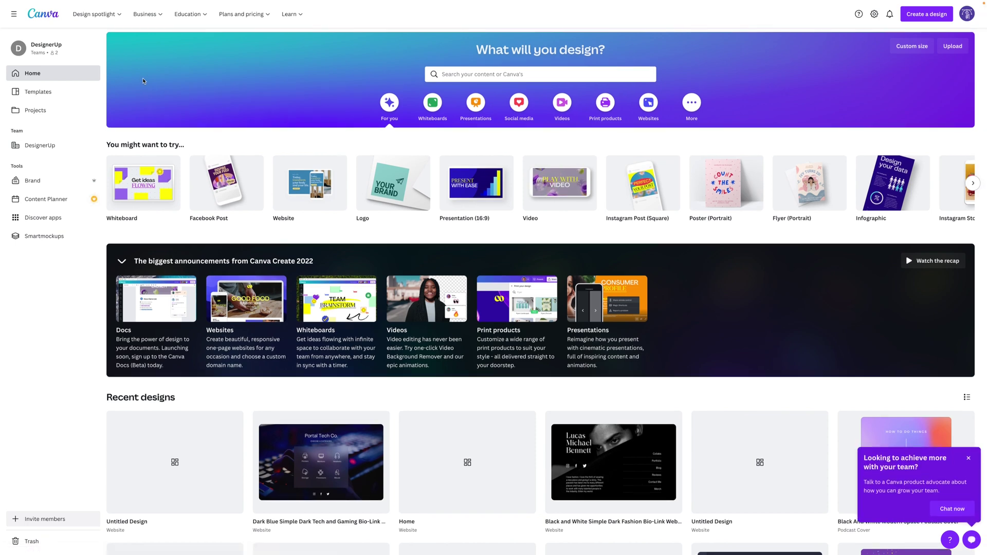
left_click(926, 14)
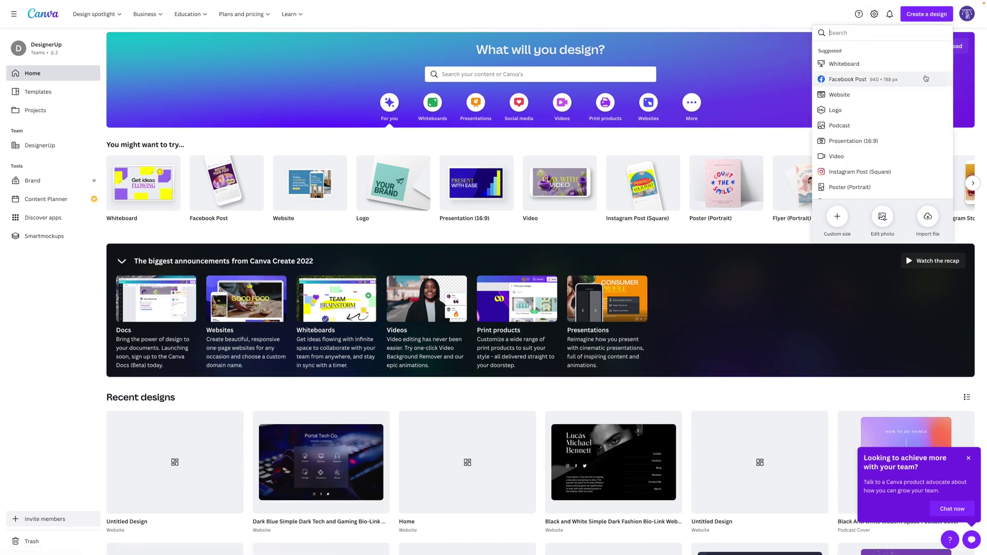
scroll(868, 77, "down", 2)
scroll(869, 51, "up", 2)
type("website")
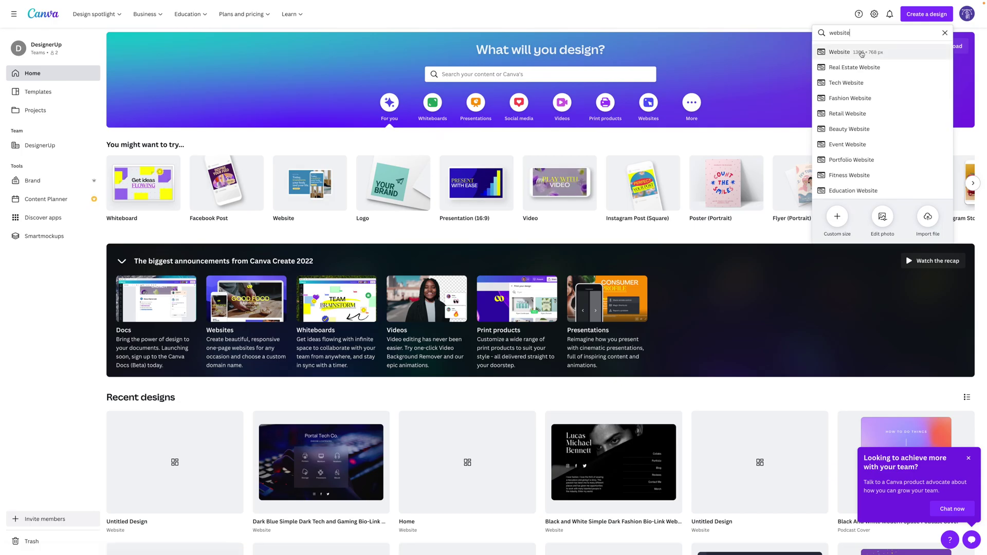
left_click(861, 51)
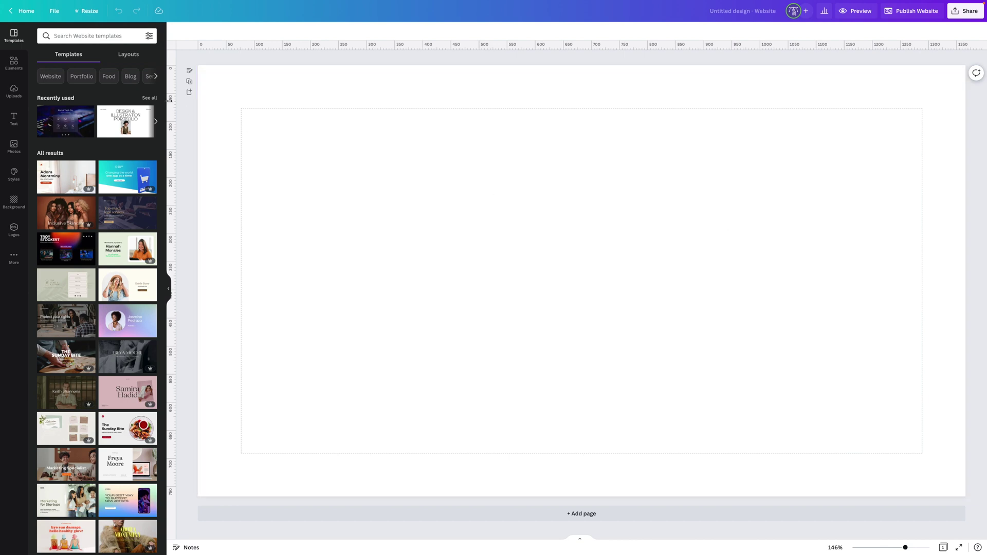
Browse the website templates to compare the available styles
scroll(92, 196, "down", 2)
scroll(102, 185, "down", 3)
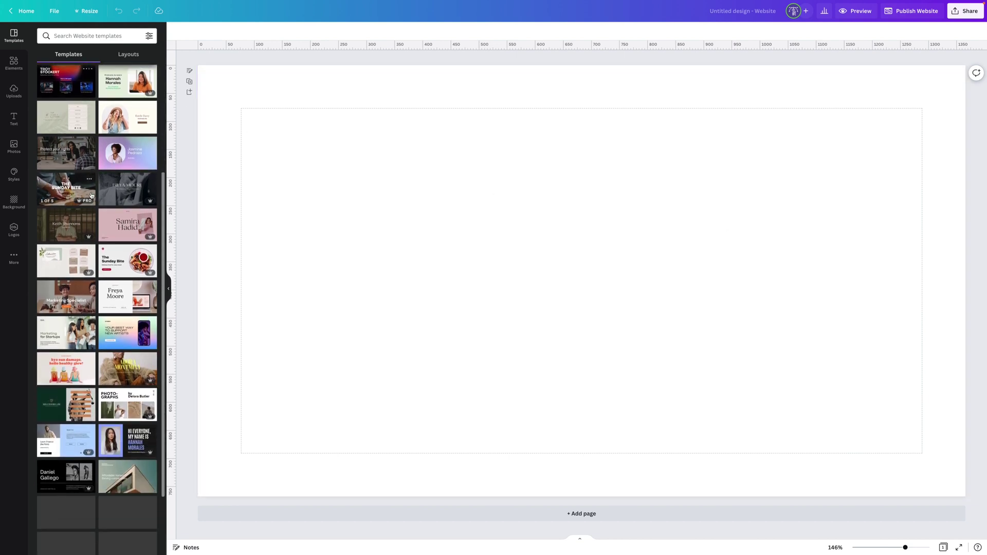
scroll(126, 162, "down", 4)
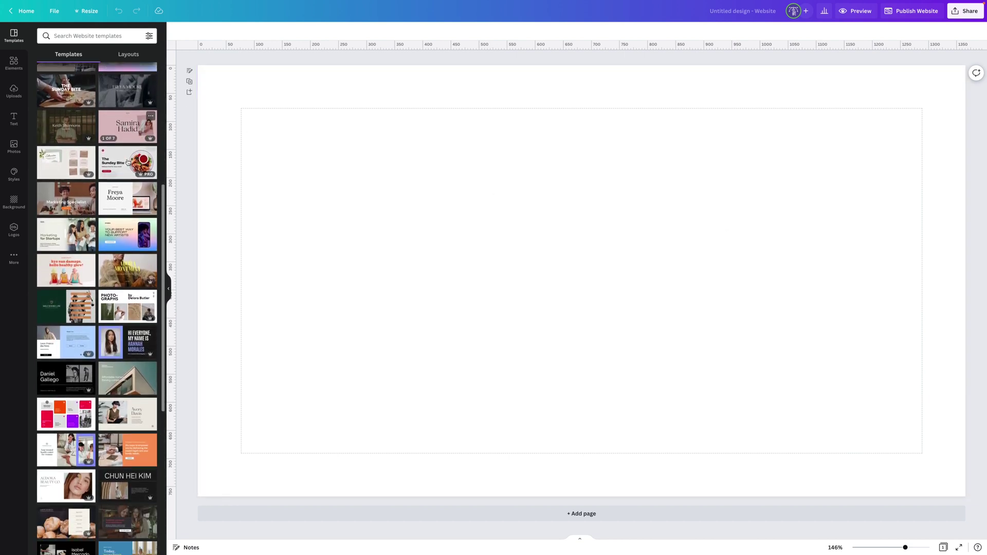
scroll(126, 162, "down", 6)
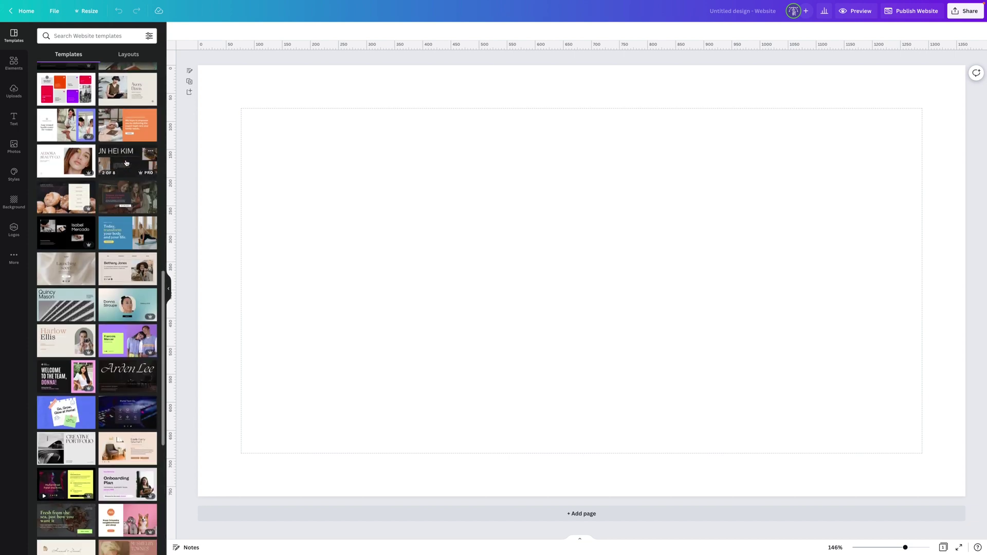
scroll(126, 163, "up", 15)
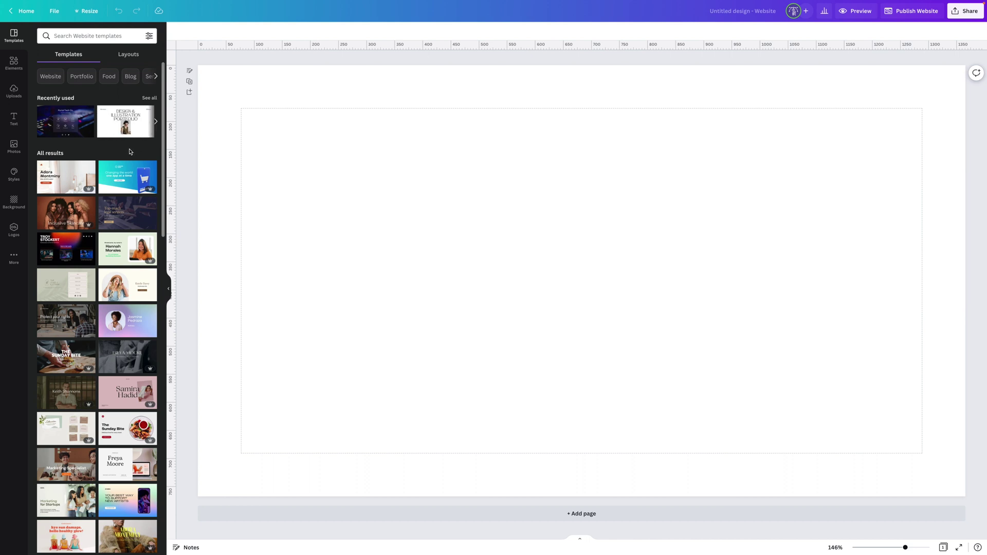
scroll(130, 152, "down", 1)
scroll(130, 152, "down", 1)
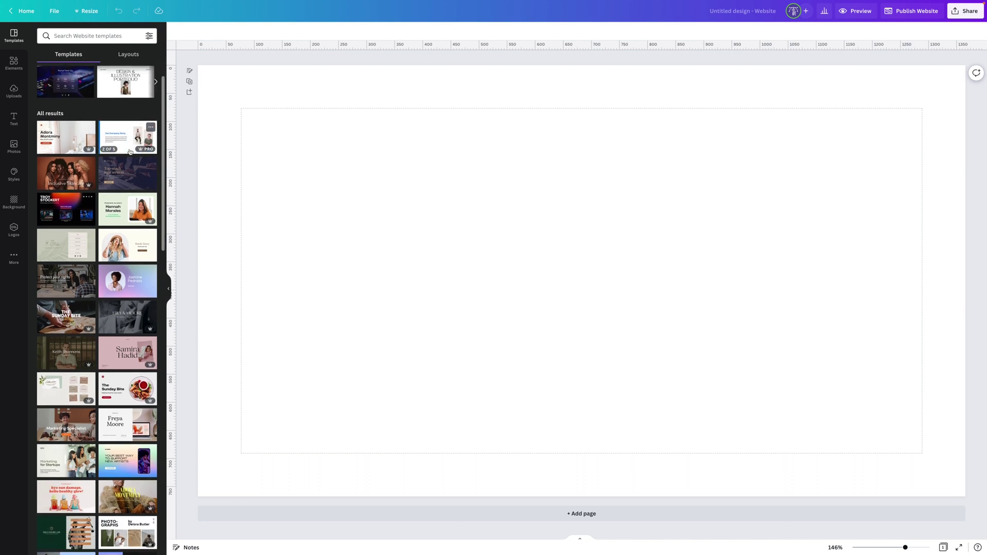
scroll(136, 139, "up", 2)
Filter the templates by Portfolio and apply the opening page of the pastel green illustration portfolio website to the blank page
left_click(82, 76)
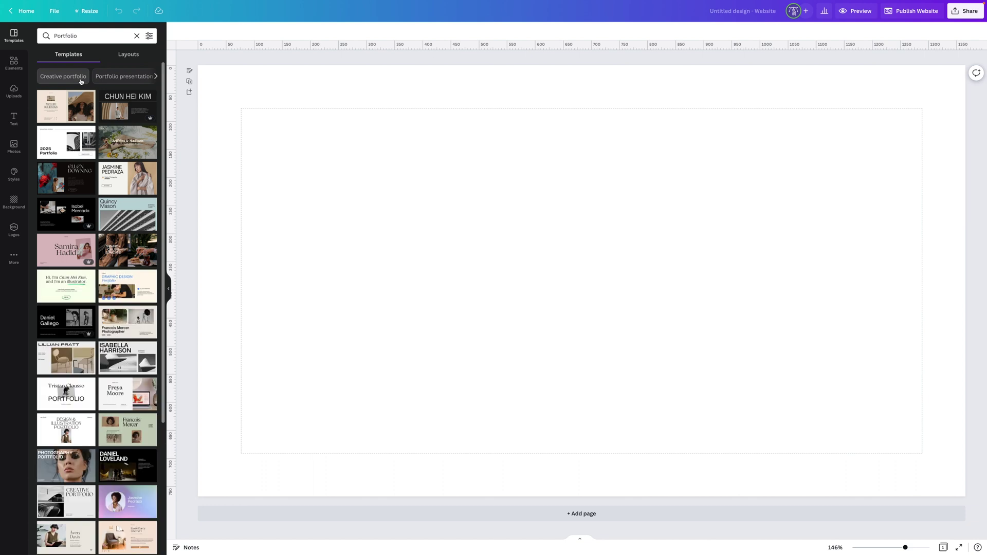
left_click(73, 285)
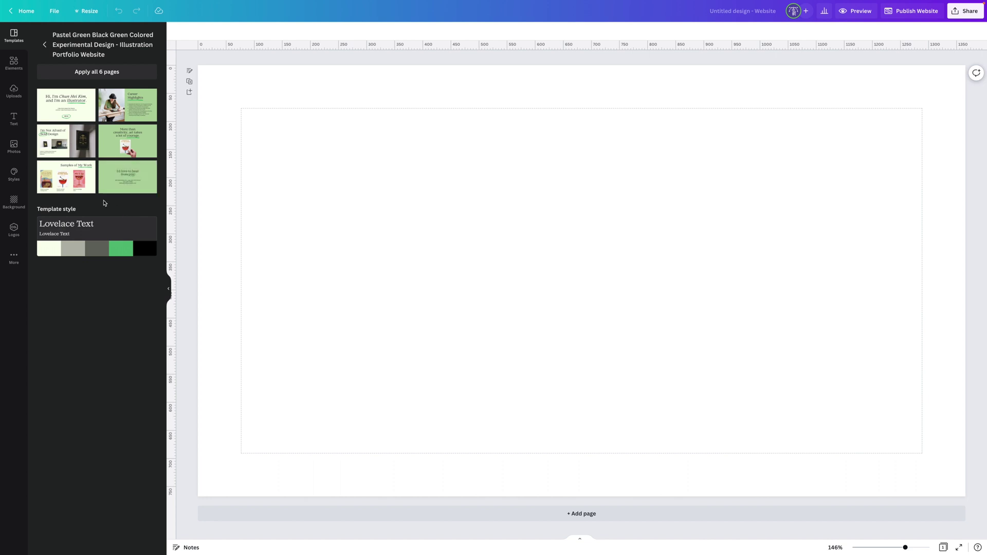
left_click(66, 105)
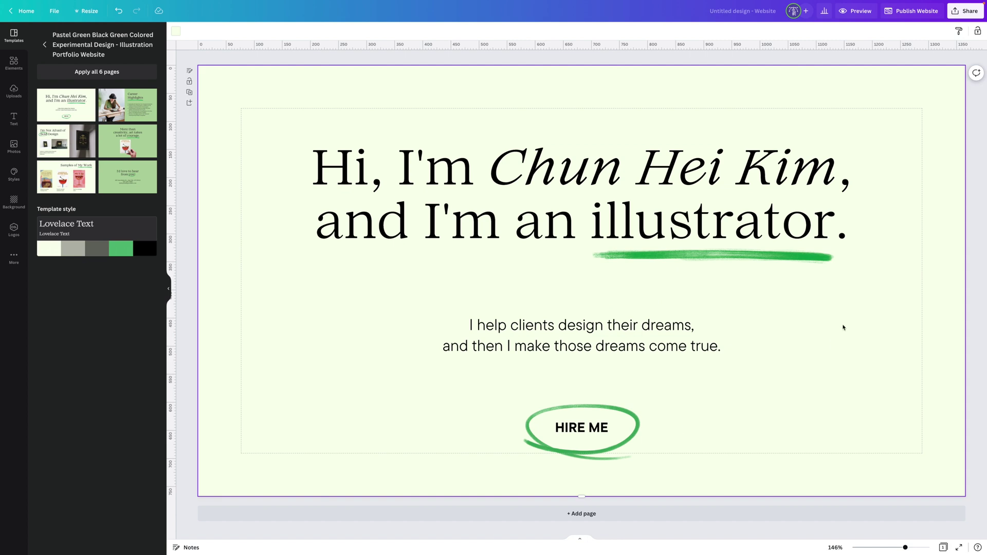
Replace the placeholder name and profession in the heading with the designer's first name followed by ", a Senior Product Designer"
left_click(707, 193)
double_click(707, 194)
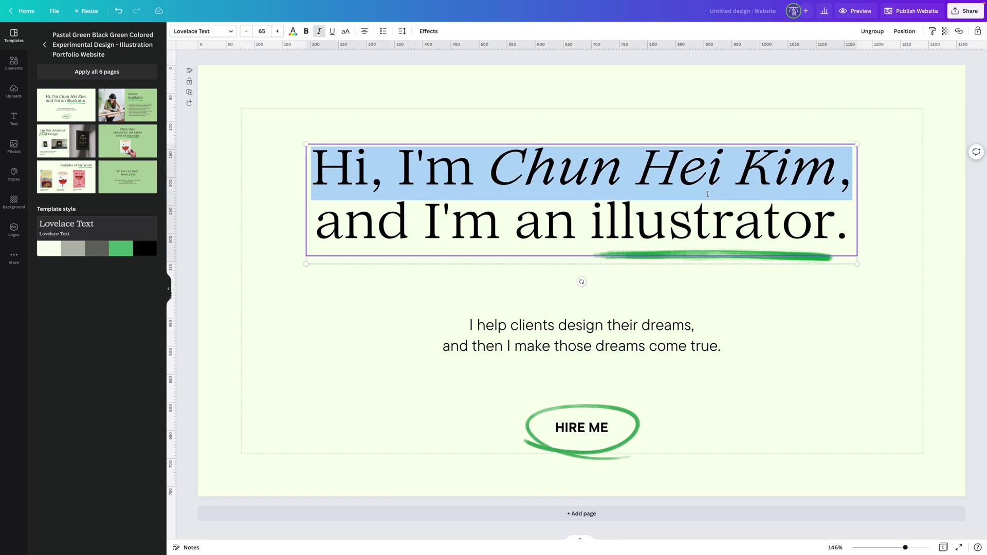
left_click_drag(849, 226, 488, 169)
type("Elizabeth, ")
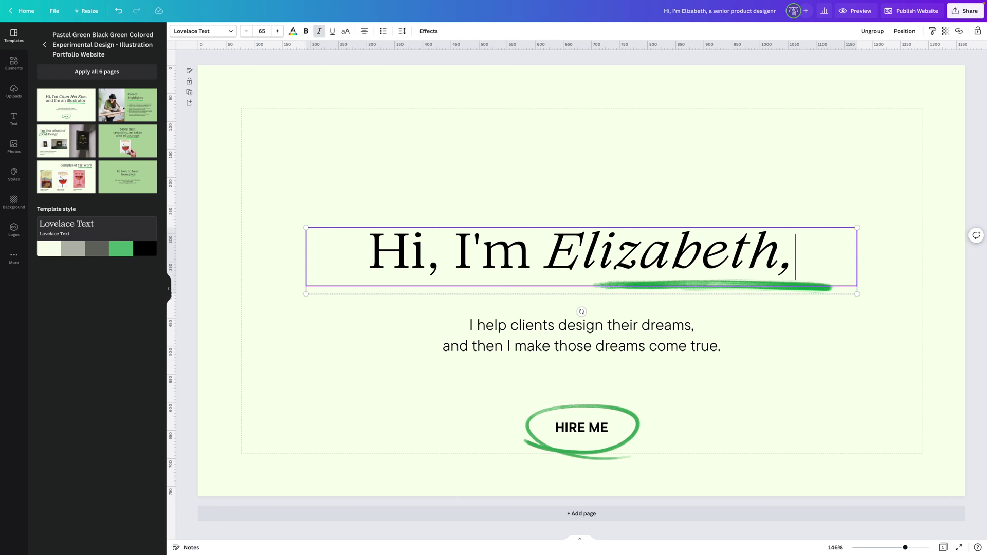
type("a Se")
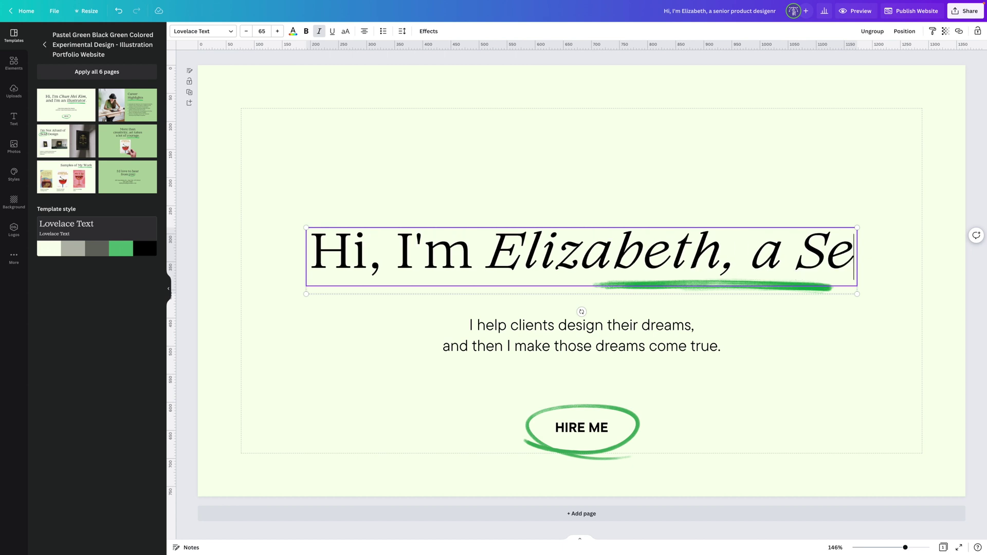
type("nior P")
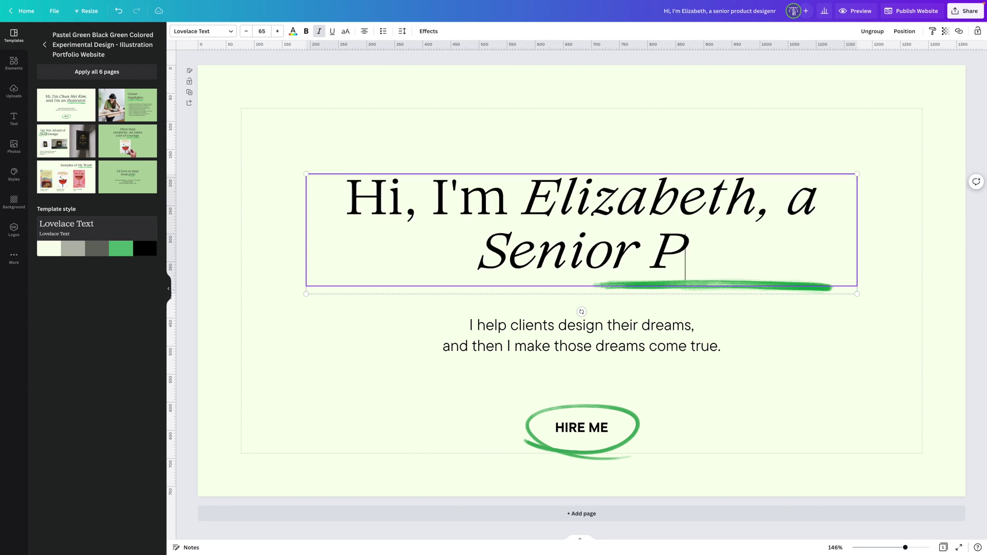
type("roduct De")
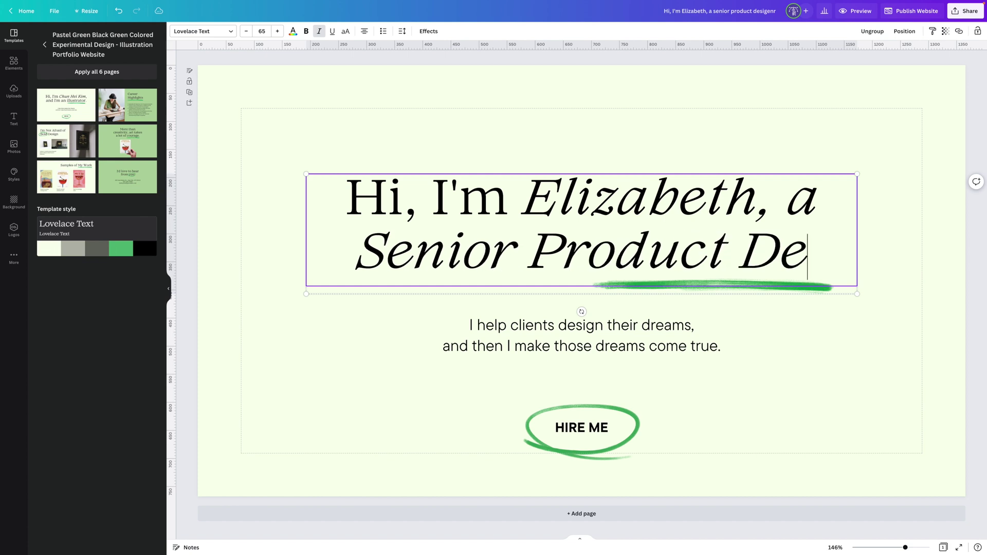
type("signer")
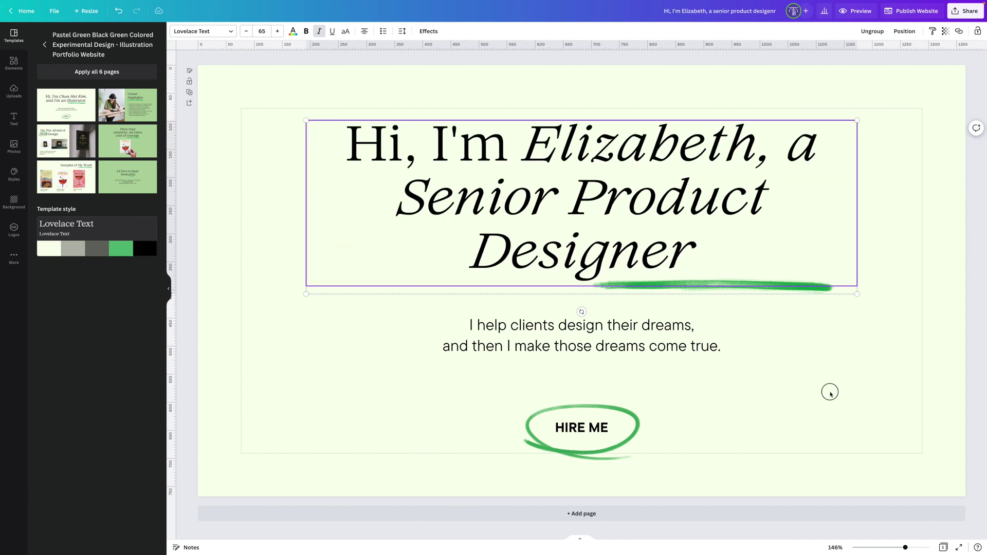
left_click(830, 393)
Replace the text below the heading with "I help aspiring designers and startups solve problems and bring design to life."
triple_click(648, 337)
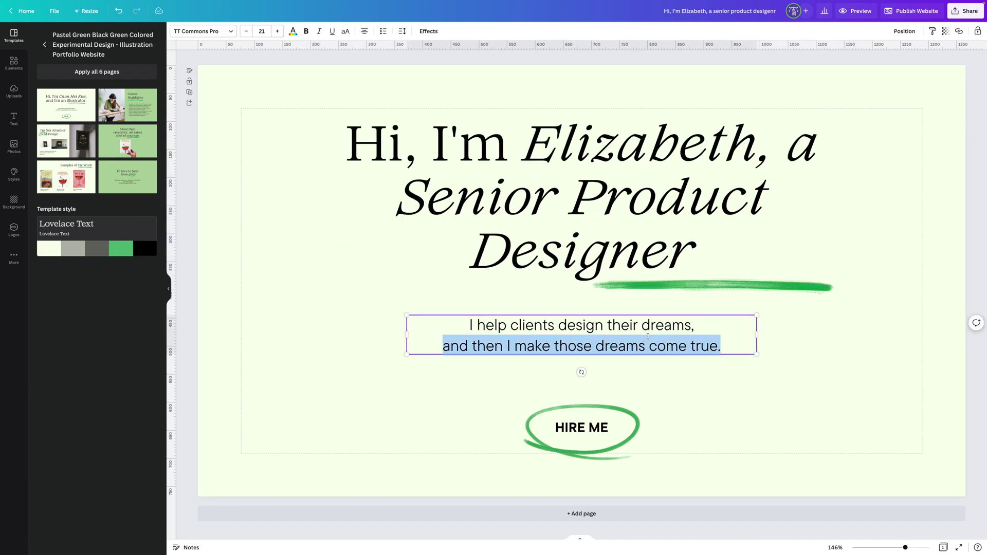
left_click_drag(709, 346, 489, 319)
key("BackSpace")
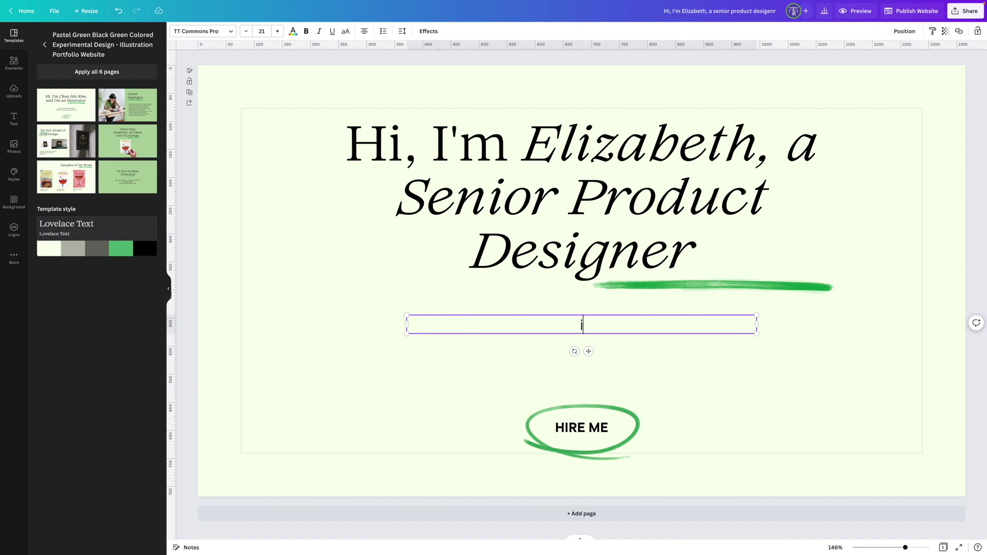
type("I hekp")
key("BackSpace")
key("BackSpace")
type("lp")
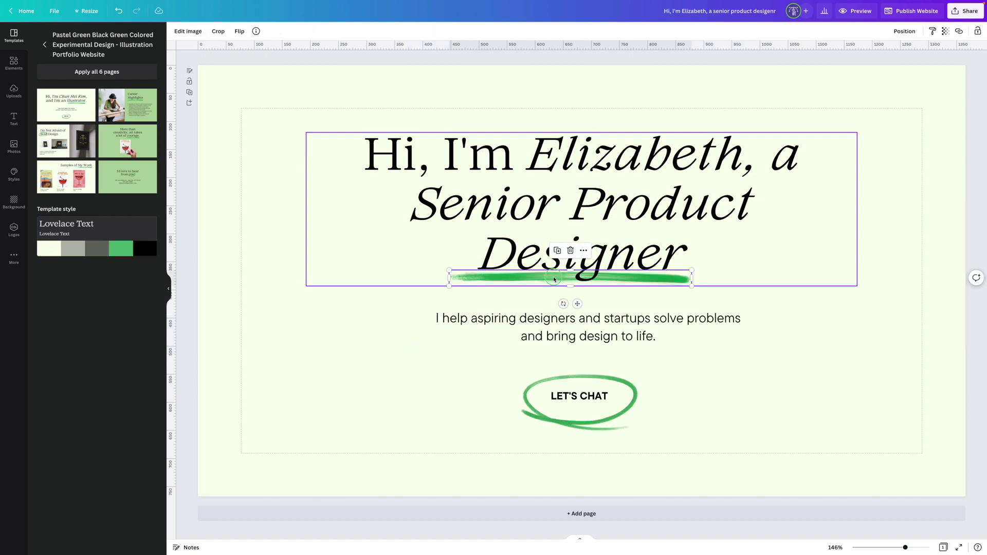
right_click(555, 280)
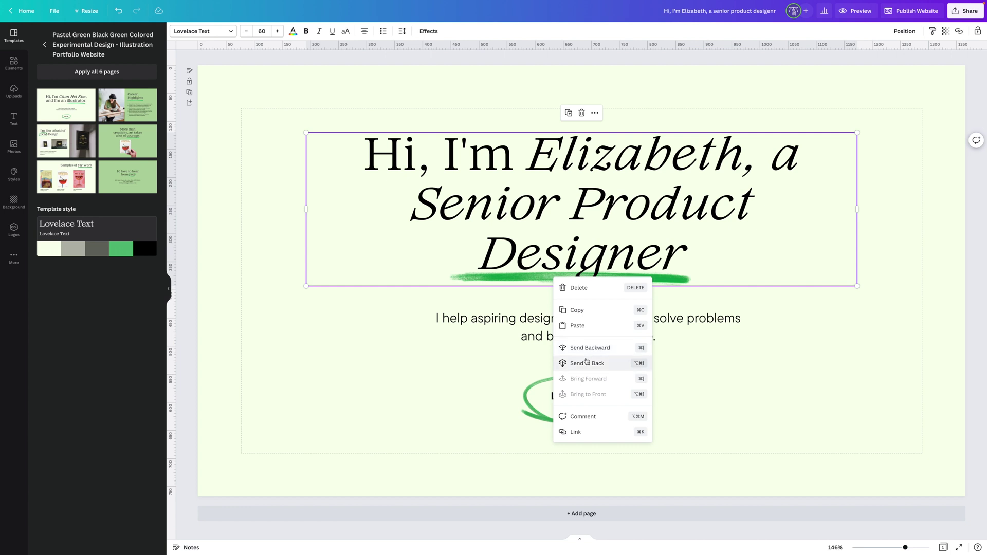
left_click(771, 361)
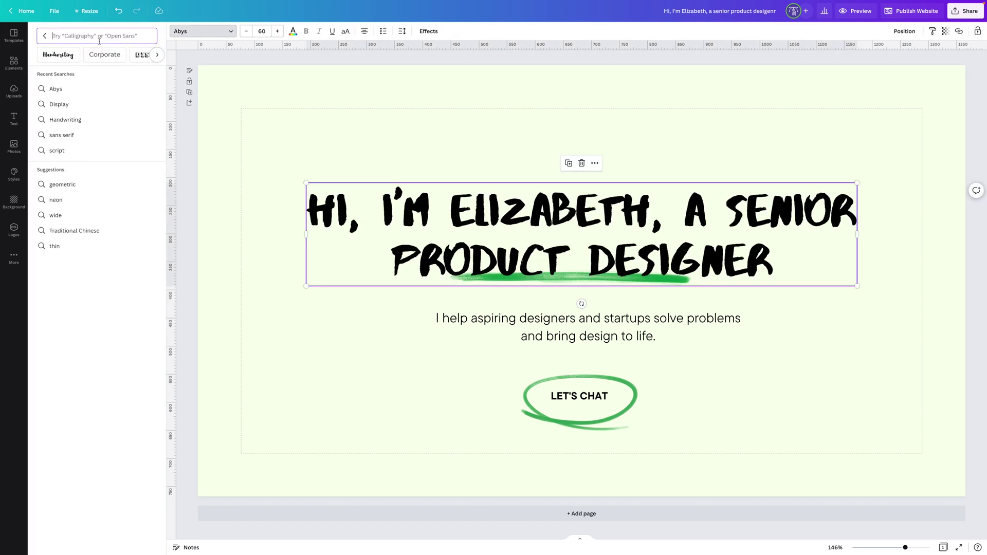
Search the heading fonts for "marker" and leave the font list without choosing another font
type("marker")
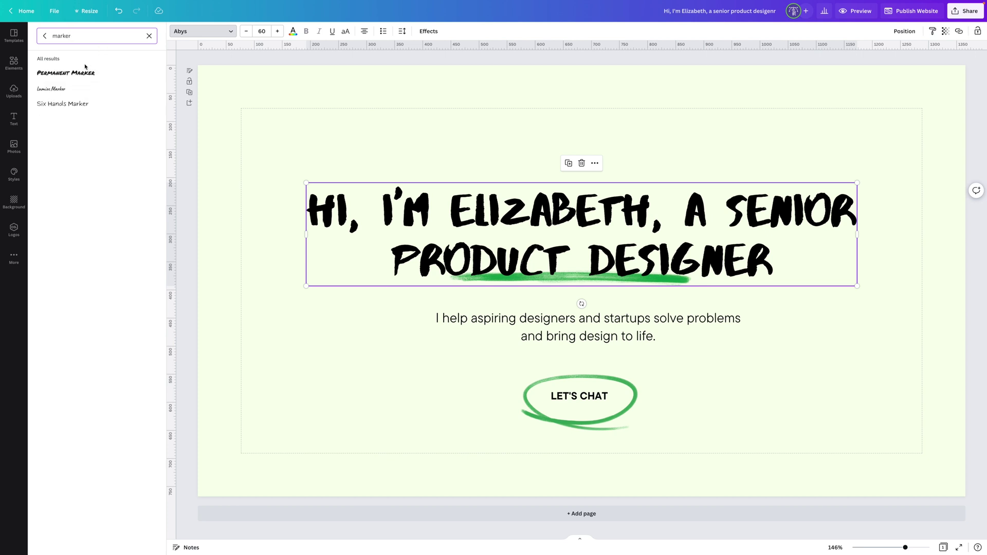
left_click(149, 35)
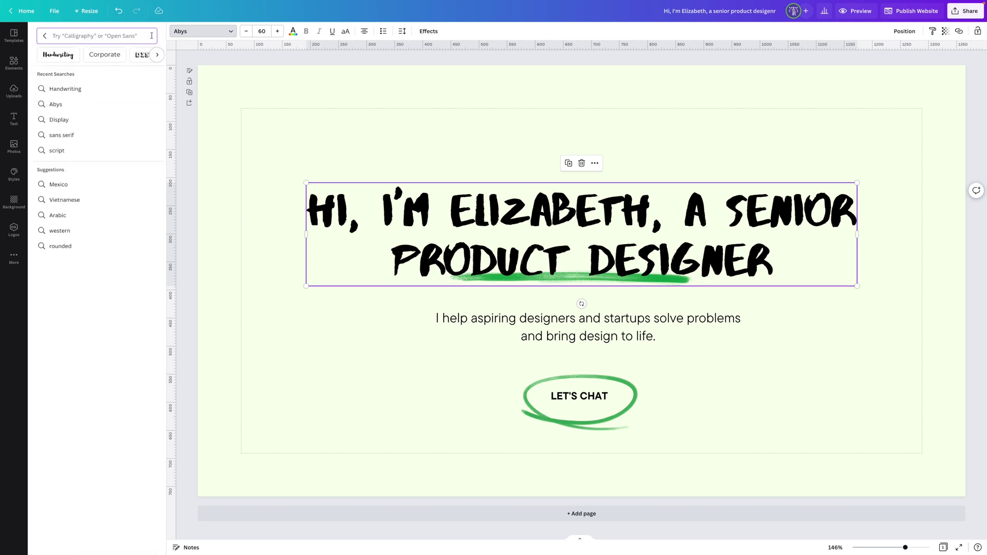
left_click(840, 309)
Narrow the heading's text box so that the text wraps onto three lines with "Designer" above the green underline
left_click(577, 278)
left_click(576, 278)
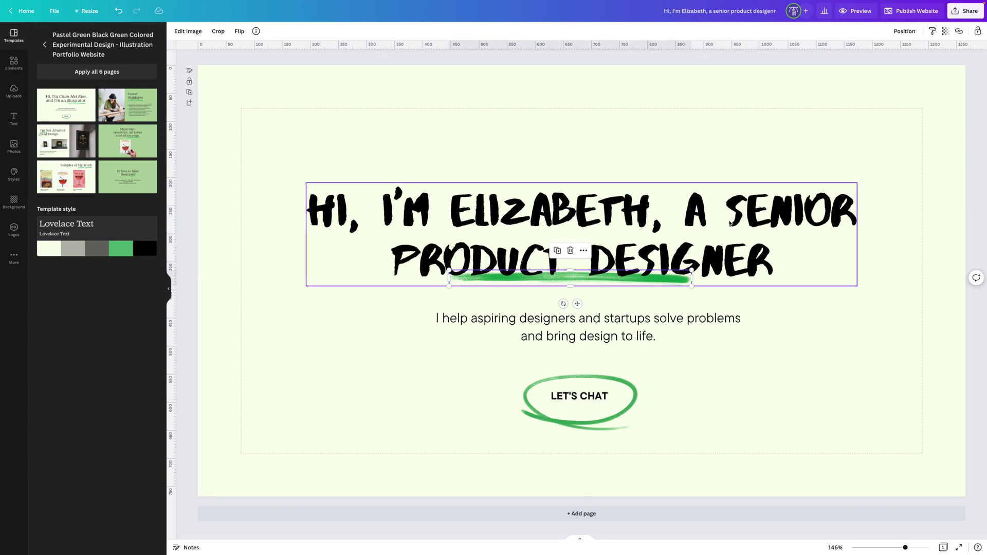
left_click(721, 217)
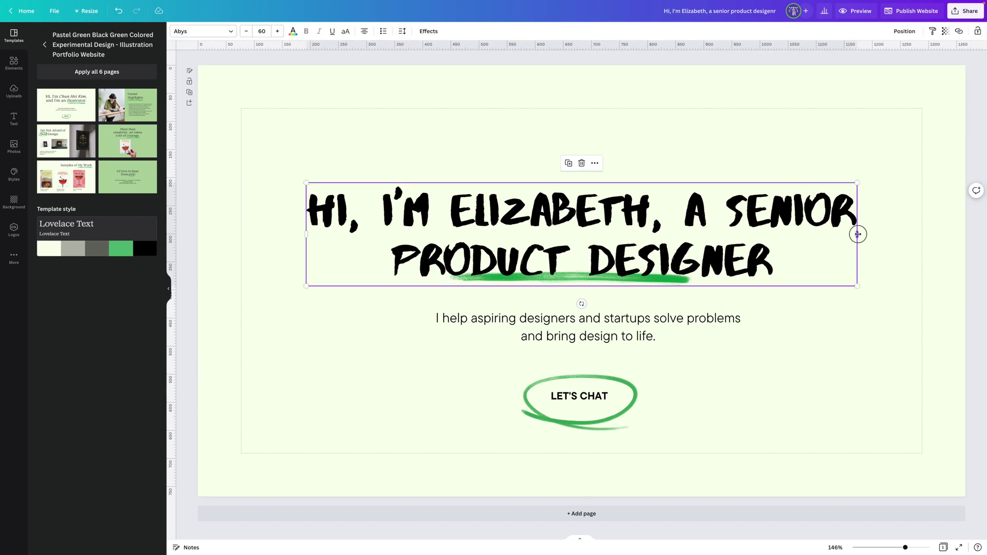
left_click_drag(857, 235, 696, 234)
left_click(982, 161)
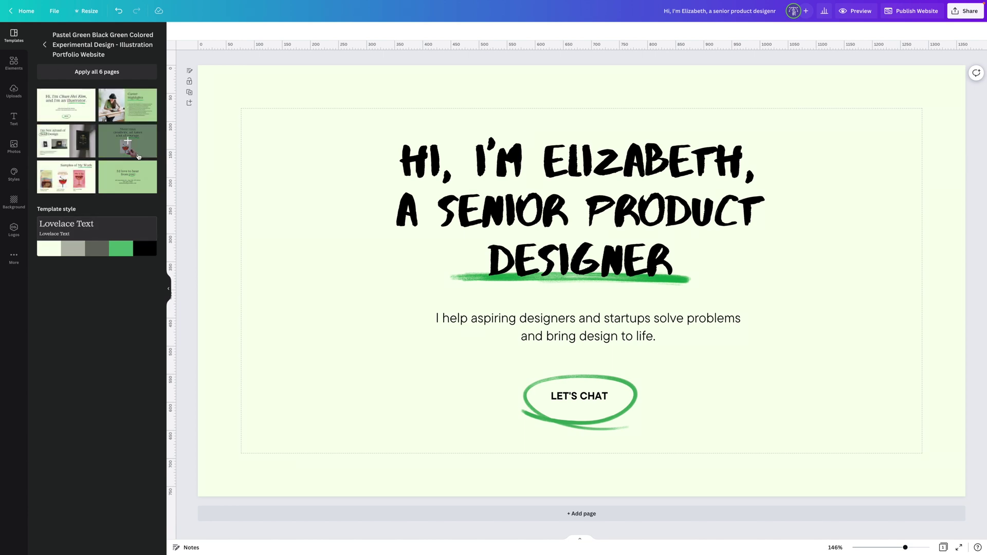
Browse the website layouts and add the one with a section header above three text cards as a new page
left_click(43, 46)
scroll(77, 226, "down", 1)
scroll(77, 226, "up", 1)
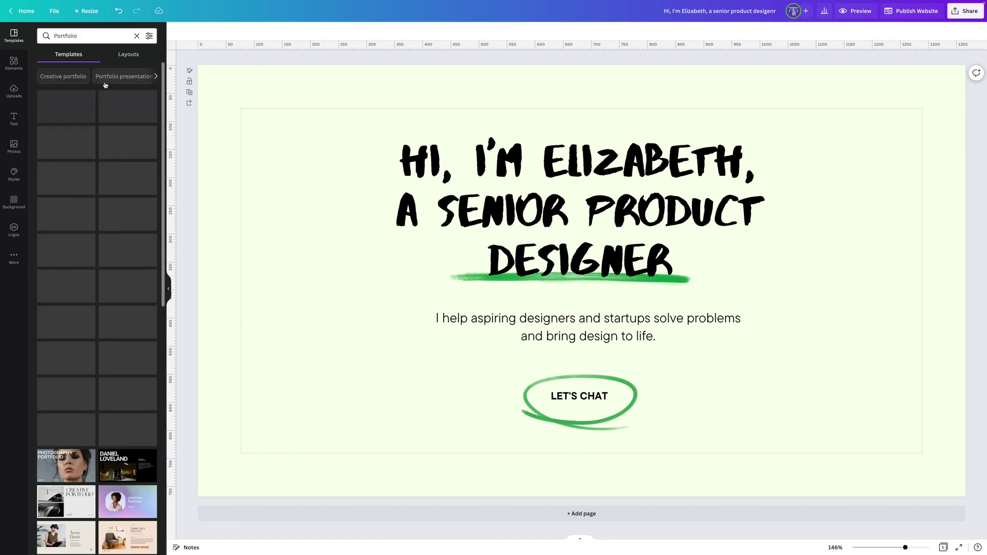
left_click(129, 56)
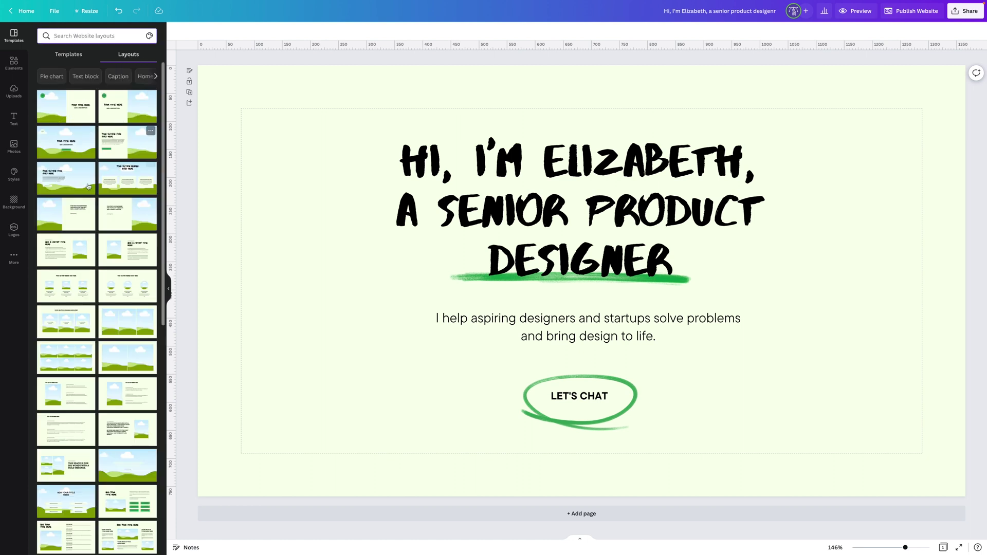
scroll(105, 257, "down", 1)
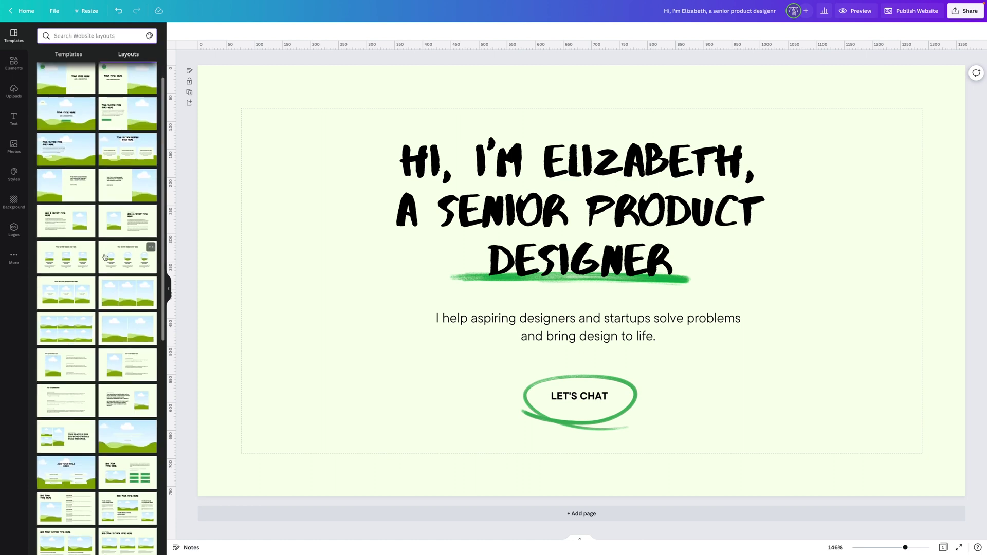
scroll(105, 257, "up", 1)
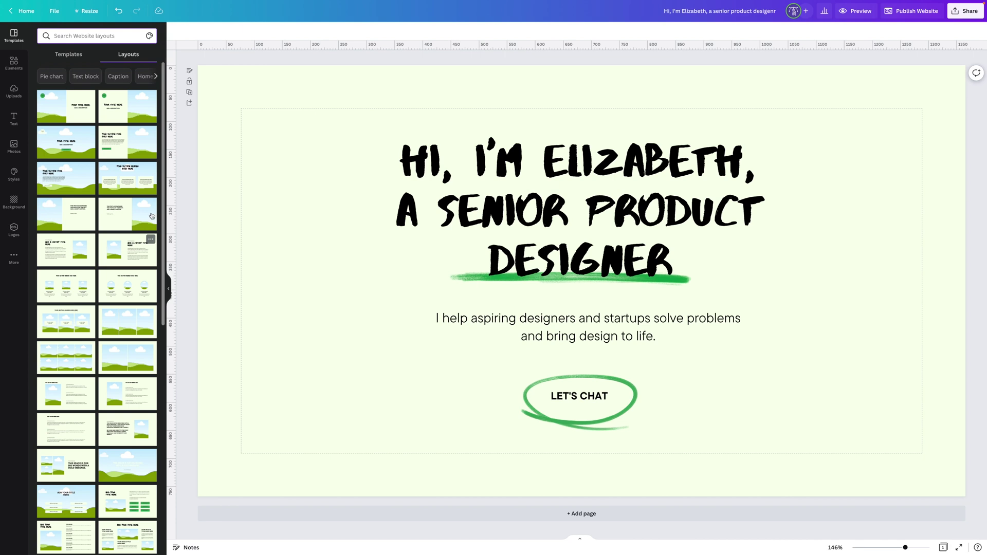
left_click(125, 185)
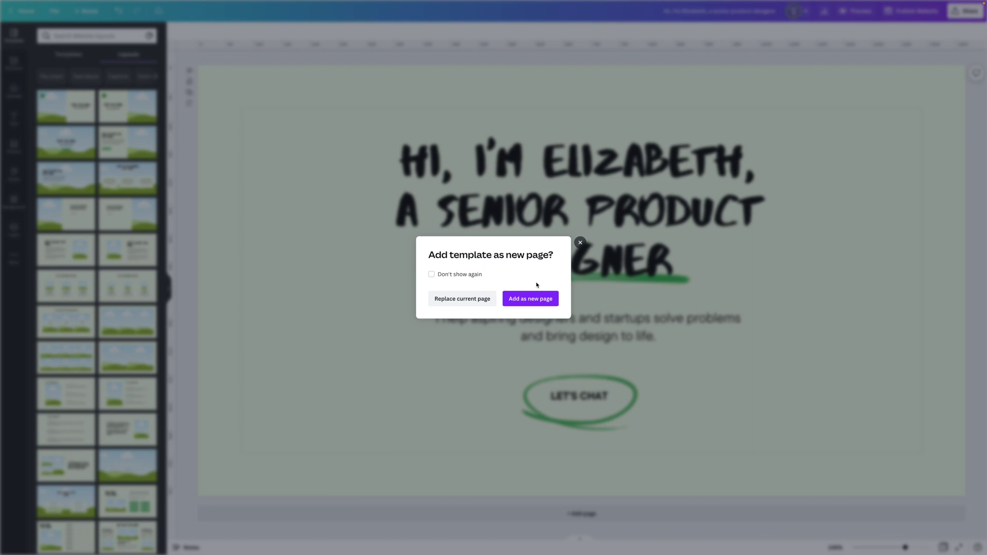
left_click(530, 299)
left_click_drag(114, 183, 282, 504)
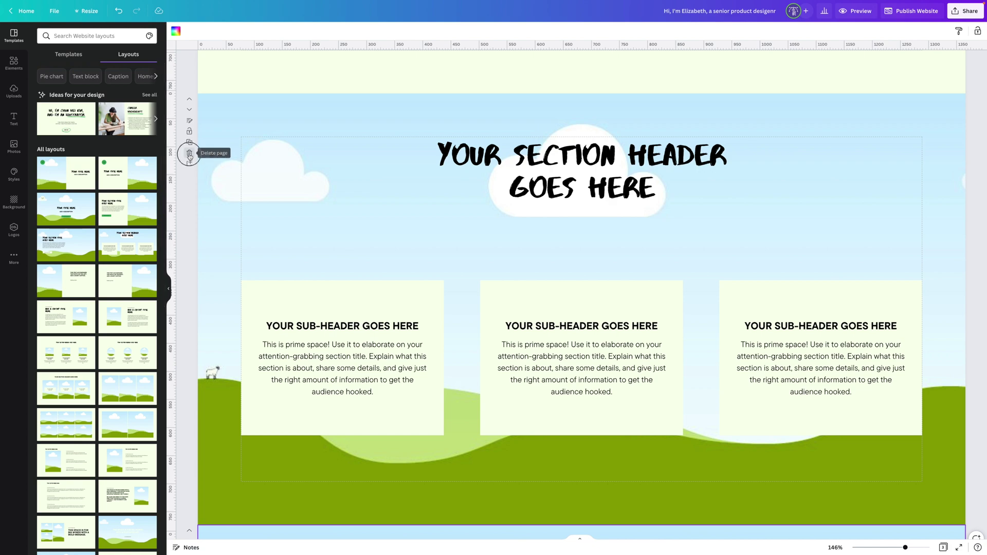
Move the three-card section page above the introduction page and back below it
scroll(366, 197, "up", 5)
scroll(366, 196, "up", 4)
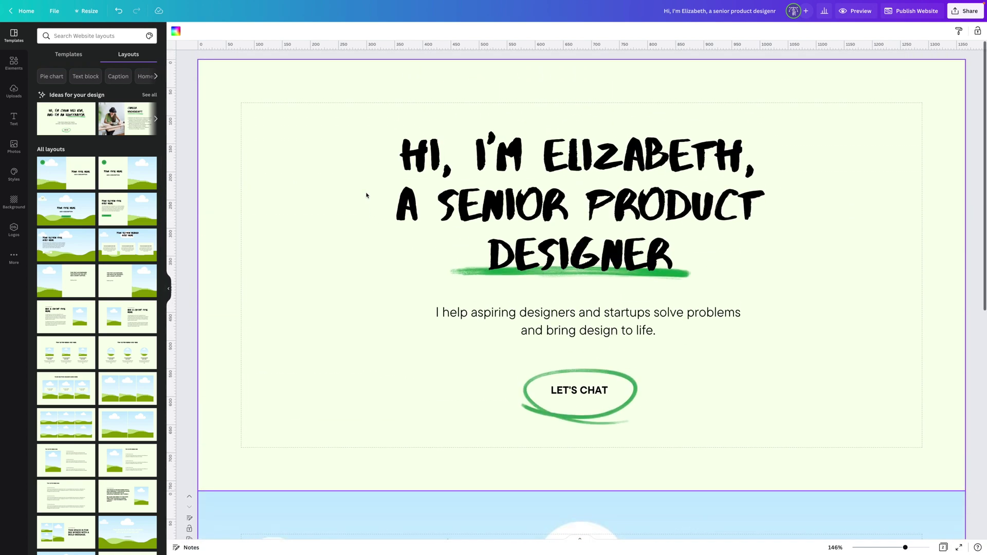
scroll(381, 202, "down", 3)
left_click(188, 344)
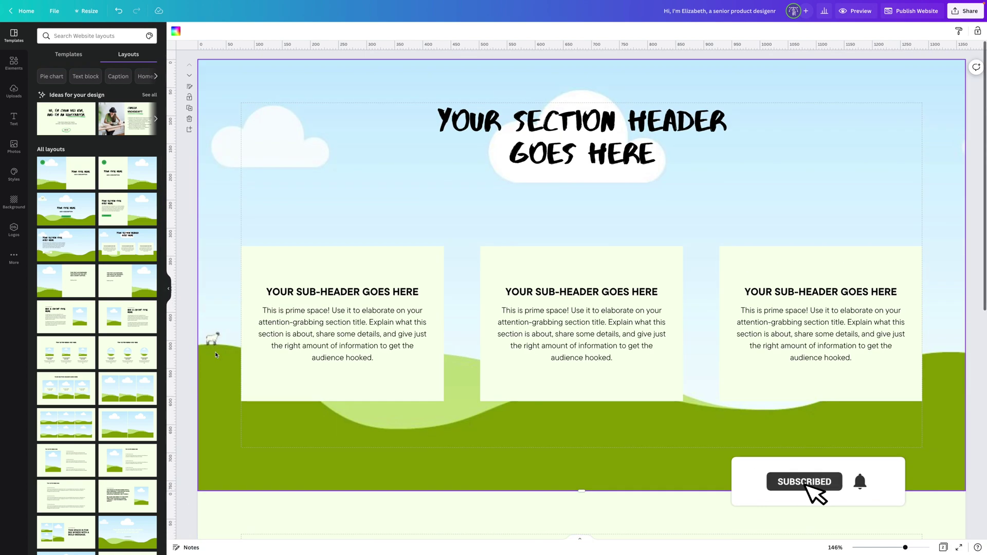
scroll(393, 403, "down", 5)
scroll(393, 404, "up", 5)
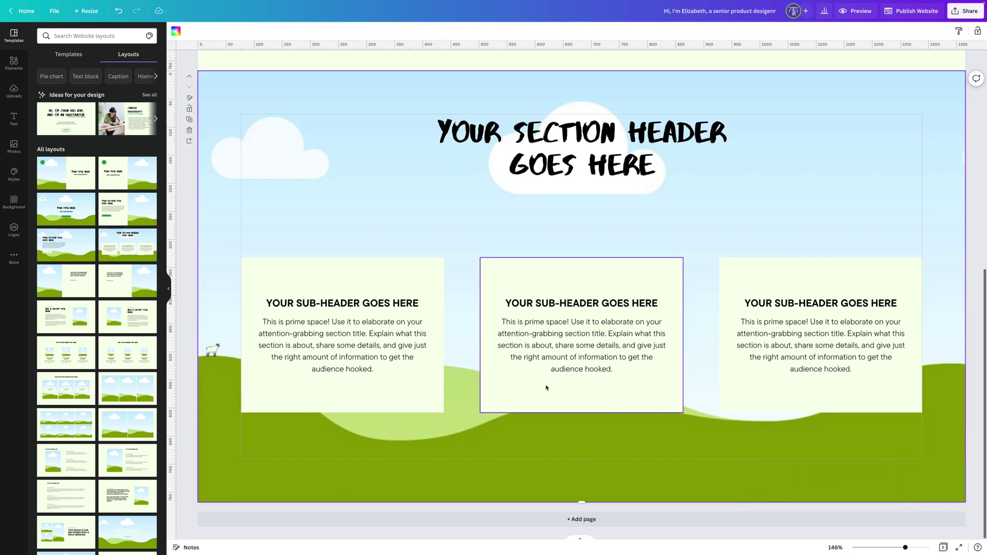
Delete the sky-and-hills background picture from the three-card section page
scroll(550, 385, "up", 10)
scroll(216, 246, "down", 6)
left_click(217, 246)
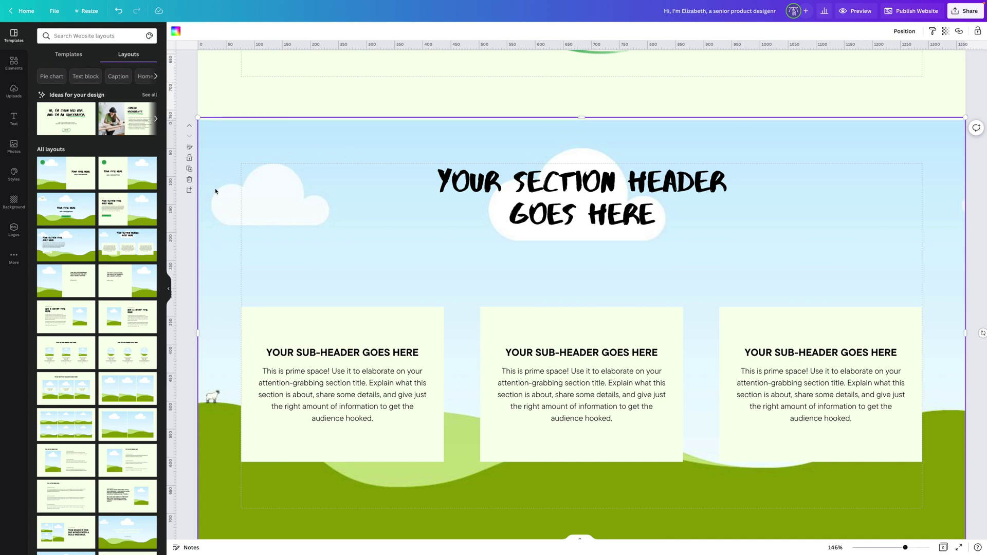
key("Delete")
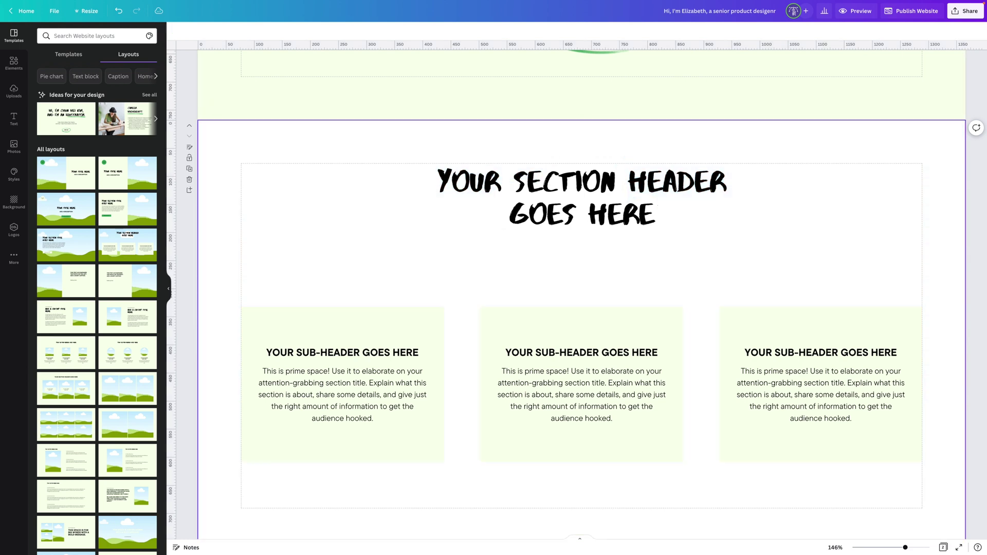
Set the section page's background color to a pale off-white
scroll(833, 440, "down", 1)
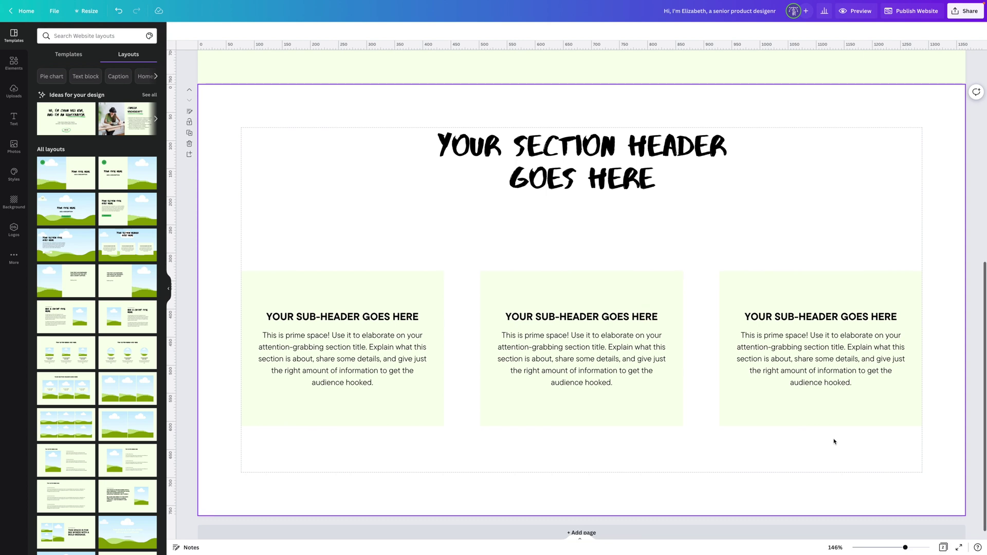
left_click(808, 477)
left_click(975, 413)
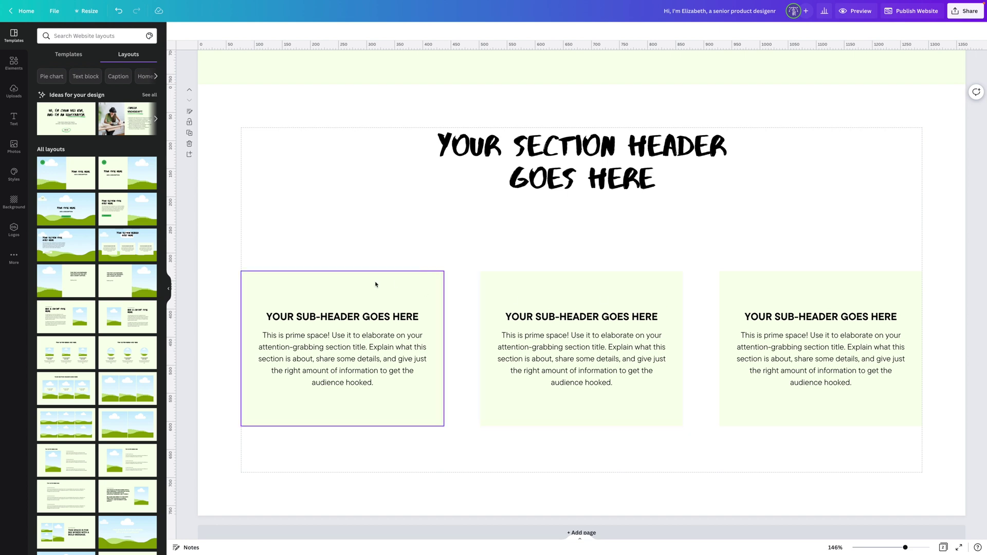
left_click(319, 200)
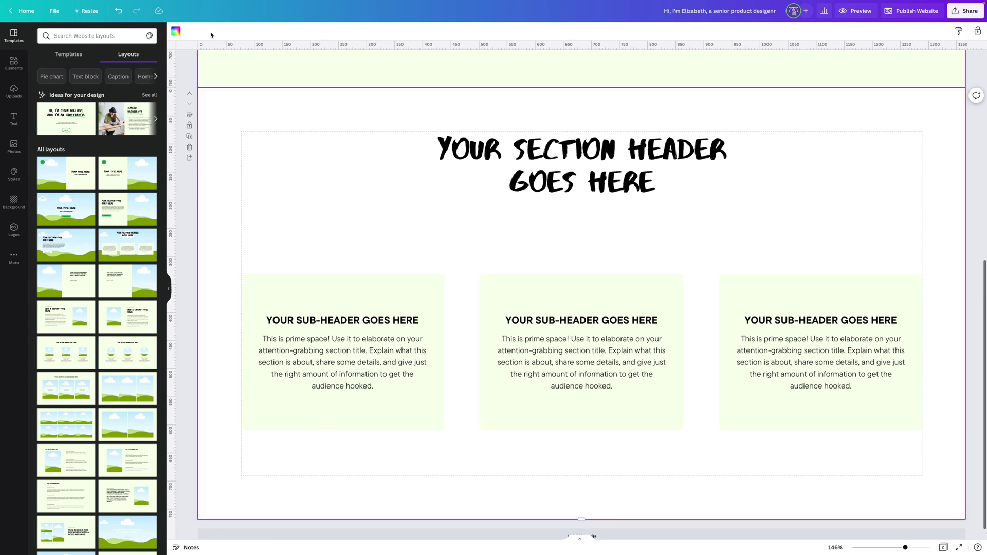
left_click(175, 32)
Fill the first text card with the dark navy color from the brand kit
left_click(408, 281)
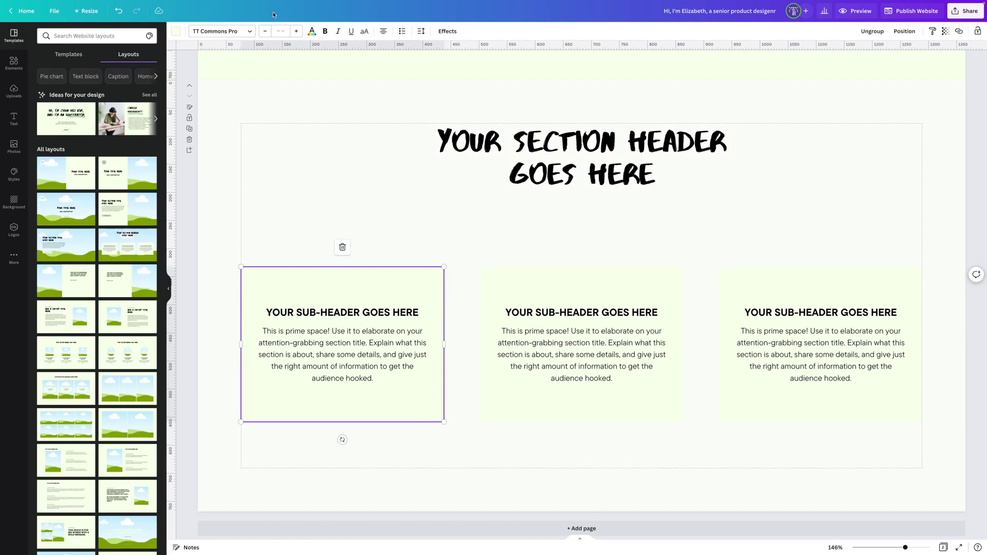
left_click(175, 32)
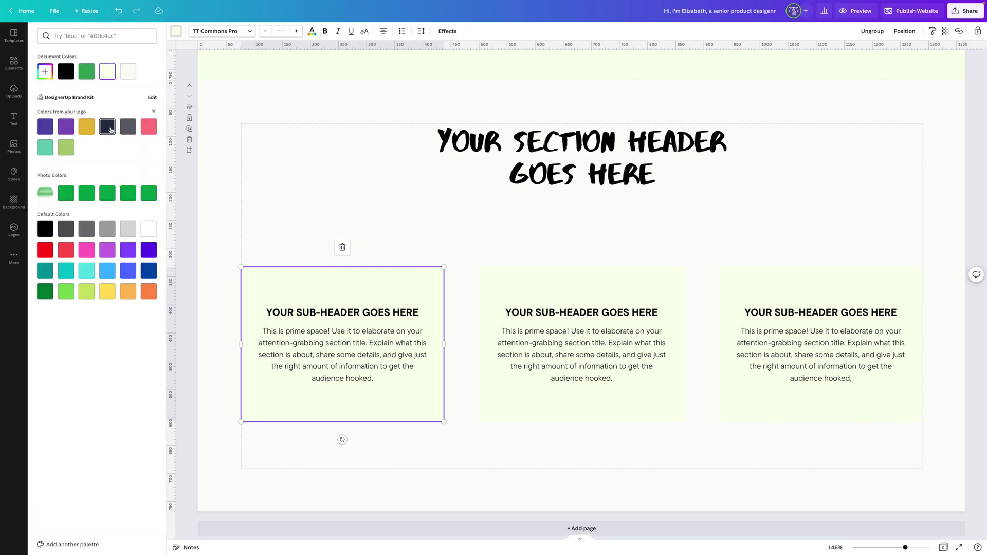
left_click(107, 126)
key("Escape")
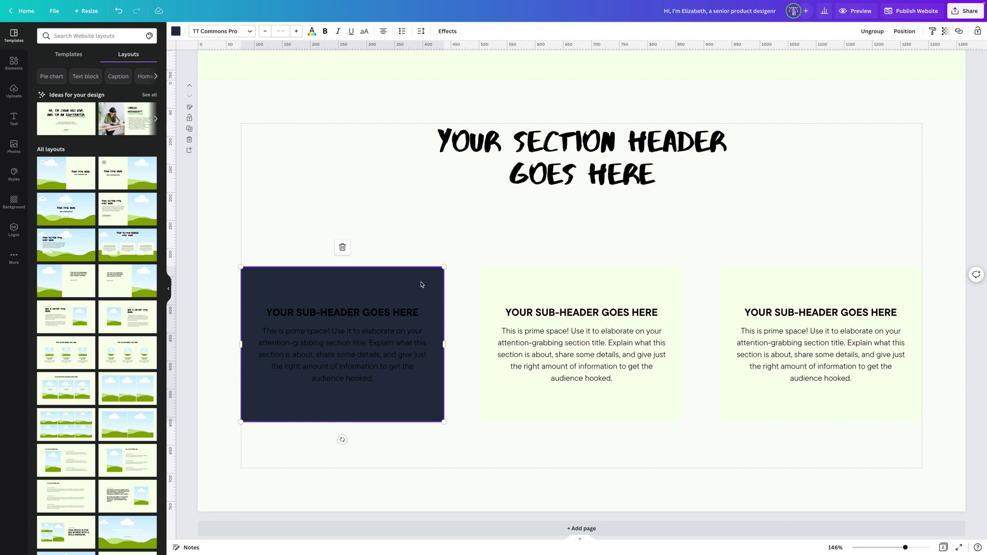
Delete the rectangular boxes behind the three sub-header text blocks, keeping the text
key("Delete")
left_click(509, 282)
key("Delete")
left_click(760, 286)
key("Delete")
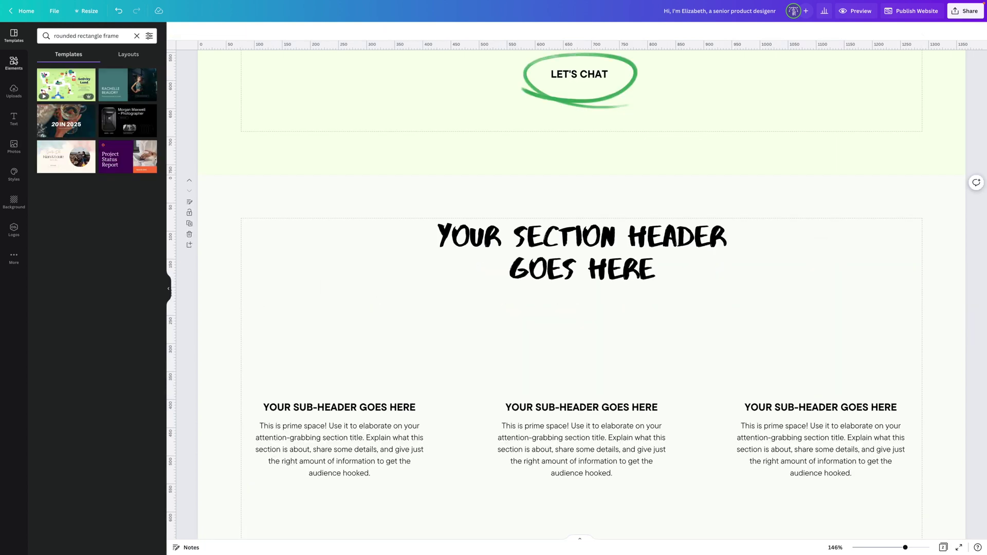
Insert a rounded square from the Other Shapes in Lines & Shapes onto the section page
left_click(13, 63)
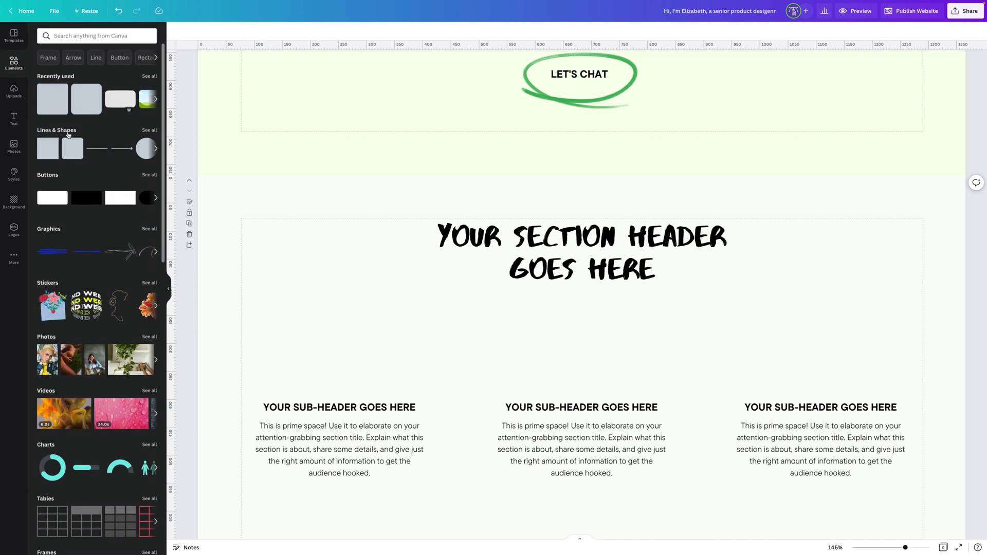
left_click(149, 130)
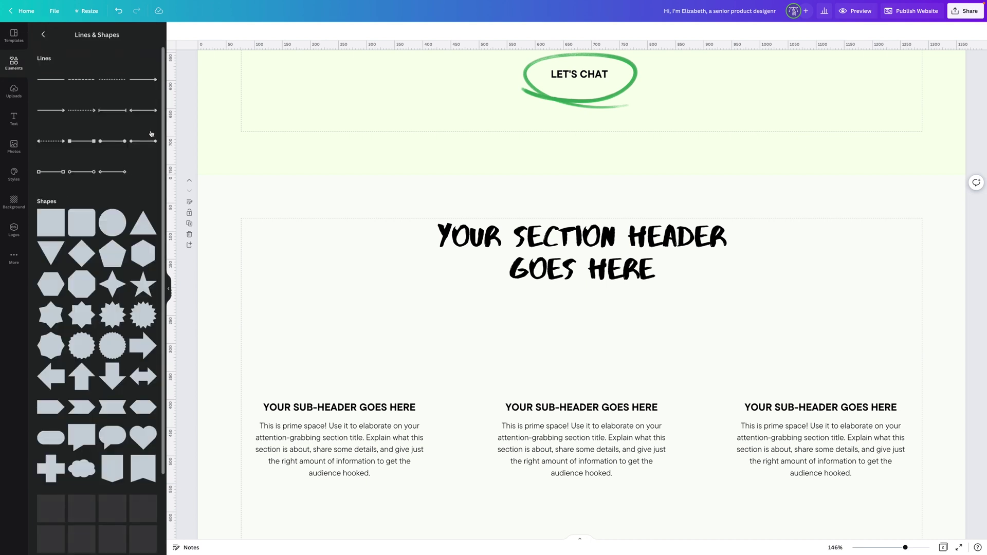
scroll(135, 194, "down", 7)
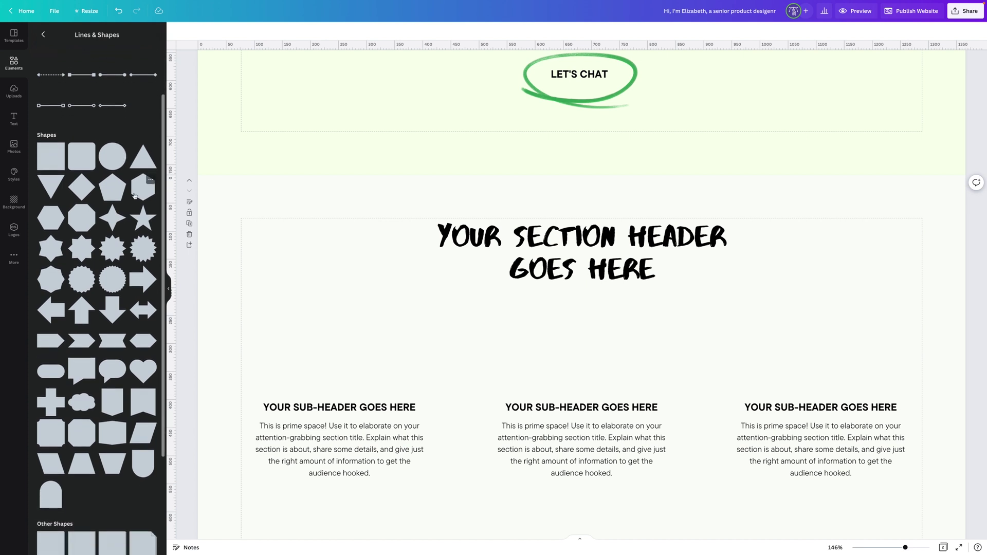
scroll(132, 200, "down", 1)
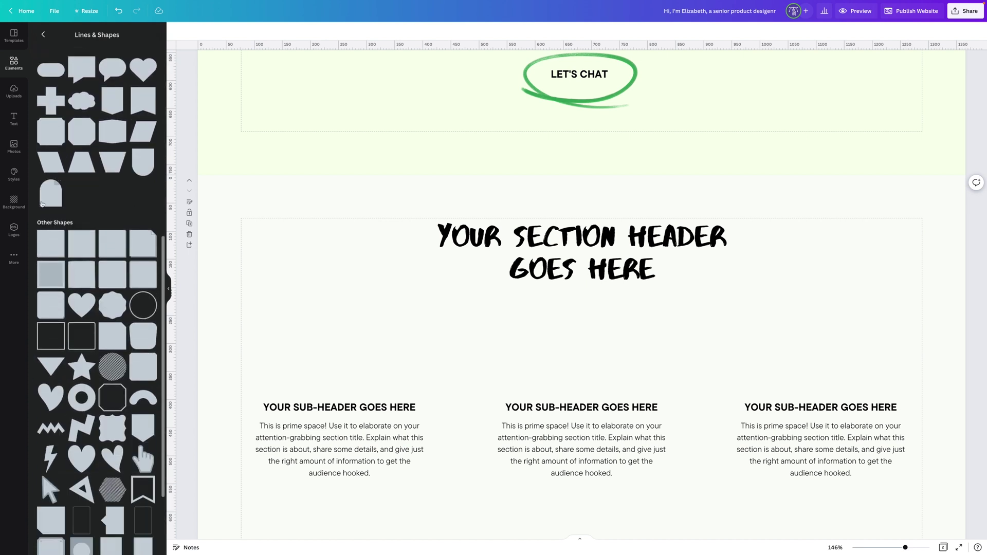
left_click(108, 274)
Place the rounded shape behind the first sub-header text block and resize its height and width to frame the text as a card
left_click_drag(520, 320, 290, 328)
left_click_drag(356, 292, 349, 366)
left_click_drag(350, 510, 350, 494)
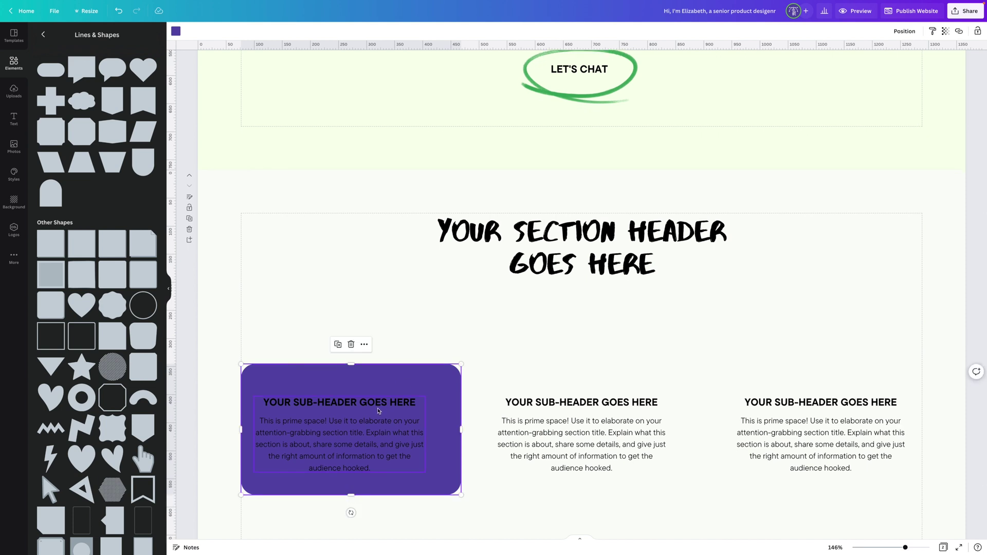
left_click_drag(462, 429, 440, 427)
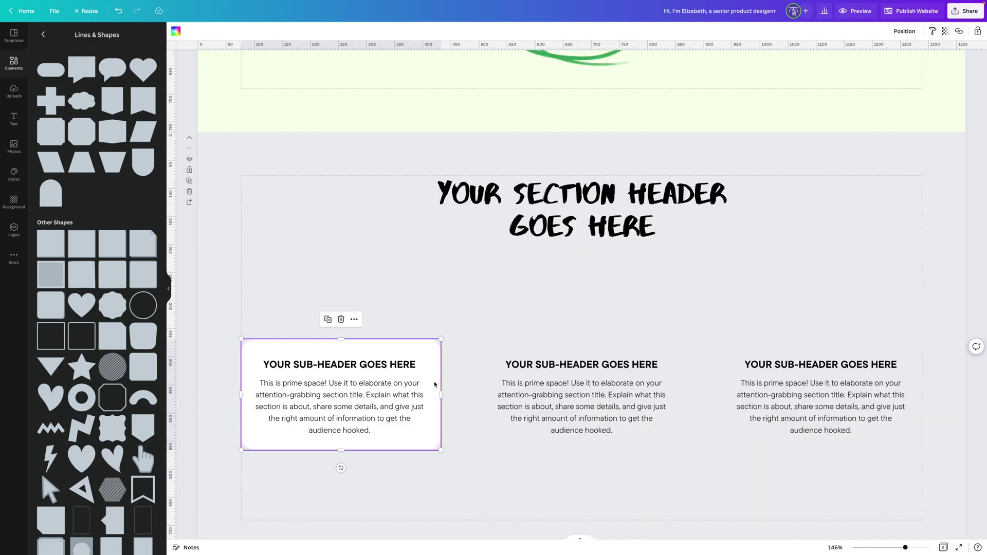
Copy the white rounded card behind the second and third sub-header text blocks
left_click_drag(435, 384, 675, 378)
left_click(784, 291)
scroll(702, 392, "down", 2)
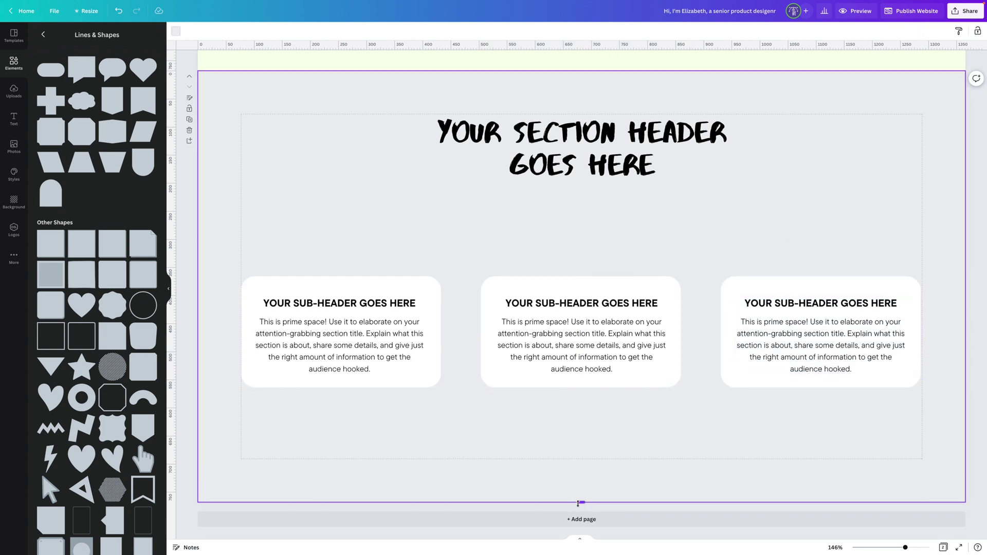
Reduce the section page's height and move the three cards with their text up closer to the section header
mouse_move(577, 503)
left_mouse_down()
mouse_move(577, 531)
mouse_move(583, 501)
left_mouse_up()
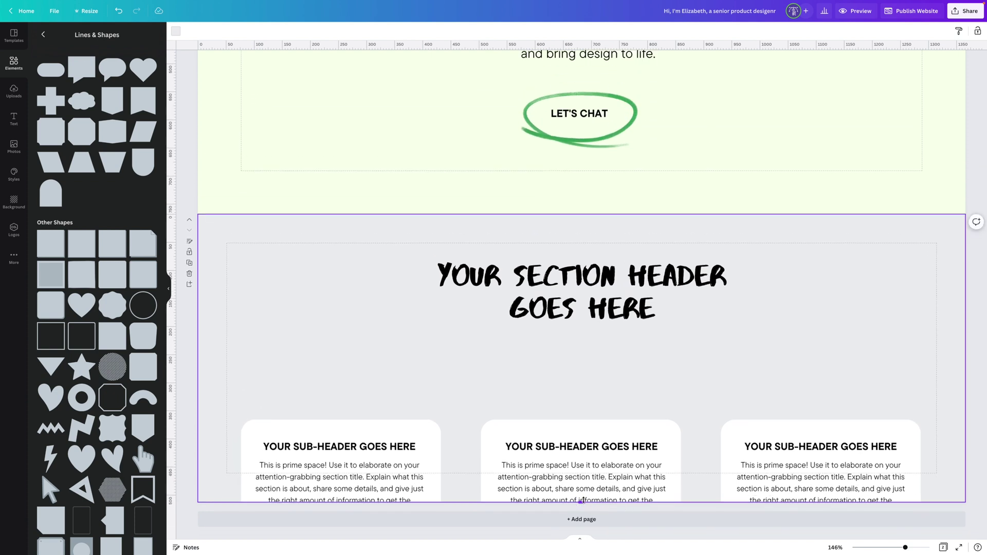
left_click_drag(585, 508, 577, 541)
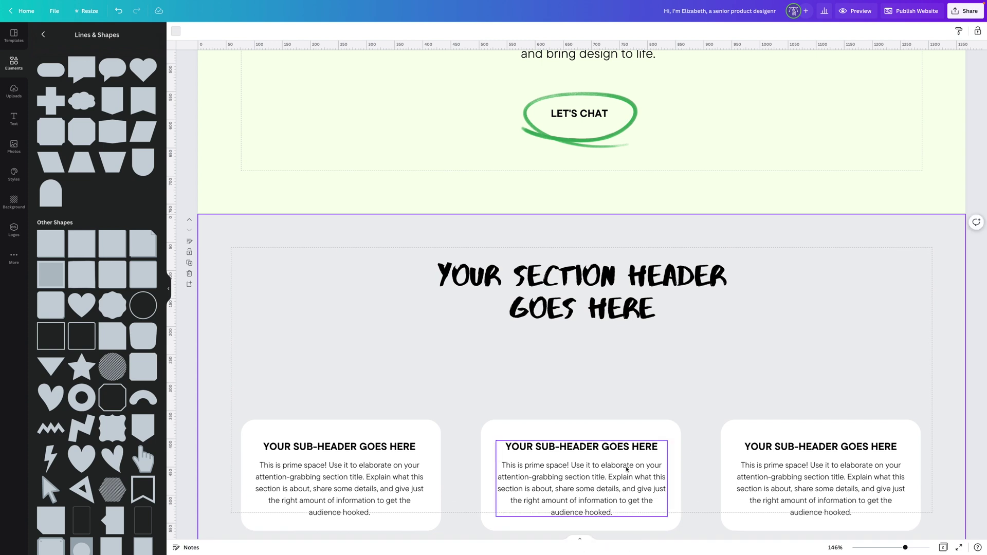
scroll(627, 469, "down", 2)
left_click_drag(216, 349, 947, 489)
left_click_drag(818, 448, 818, 418)
Replace the placeholder section header text with "Who I work with"
left_click(627, 265)
scroll(613, 271, "up", 3)
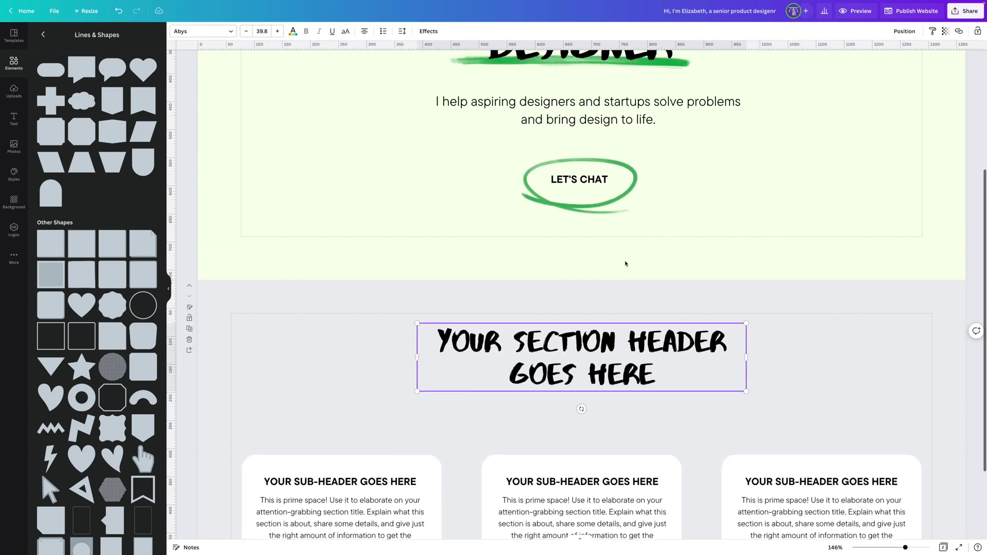
left_click(638, 318)
left_click_drag(654, 318, 610, 317)
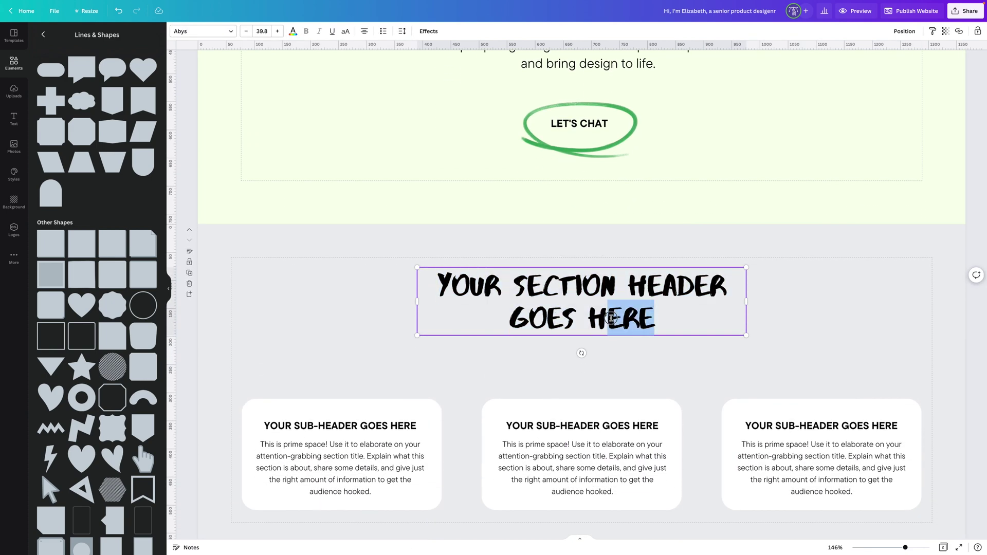
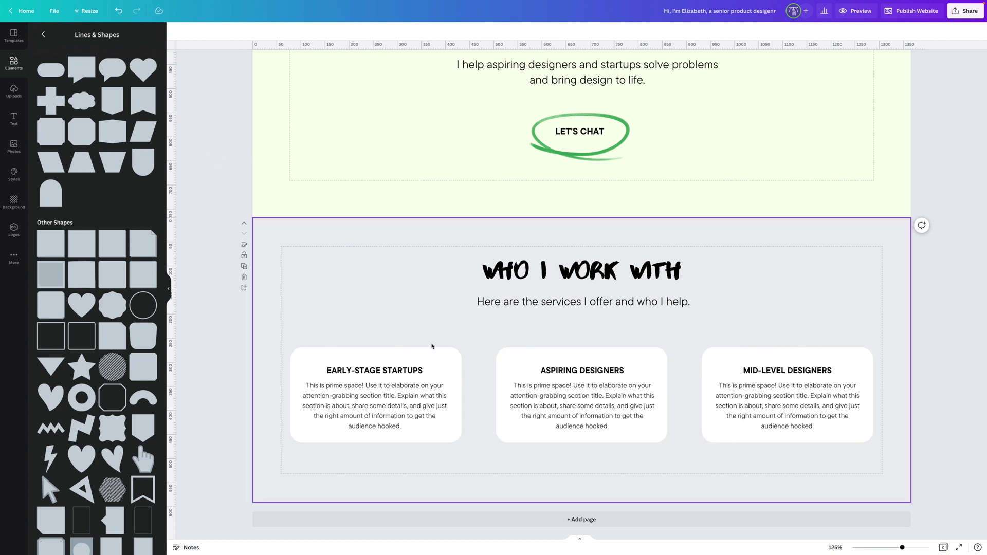
Add the multicoloured brush-stroke graphic from the recently used graphics and shrink it onto the upper corner of the "Aspiring Designers" card
left_click(42, 34)
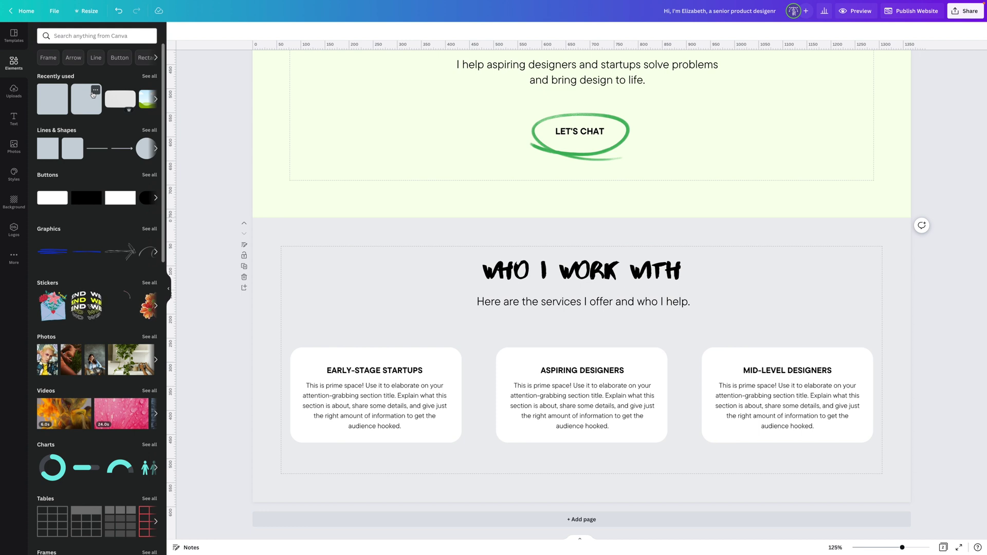
left_click(149, 229)
scroll(94, 169, "down", 5)
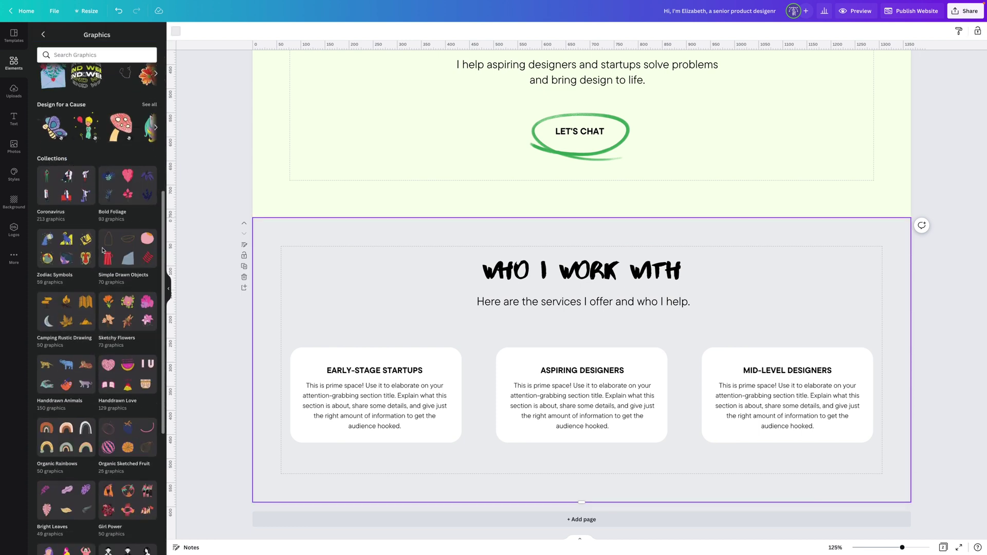
scroll(117, 277, "down", 4)
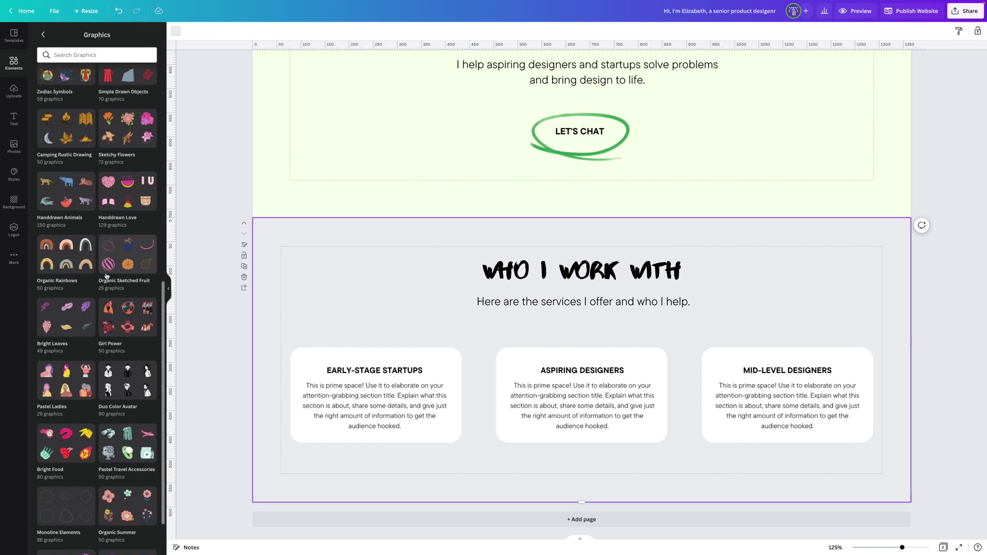
scroll(106, 276, "down", 1)
scroll(105, 276, "up", 10)
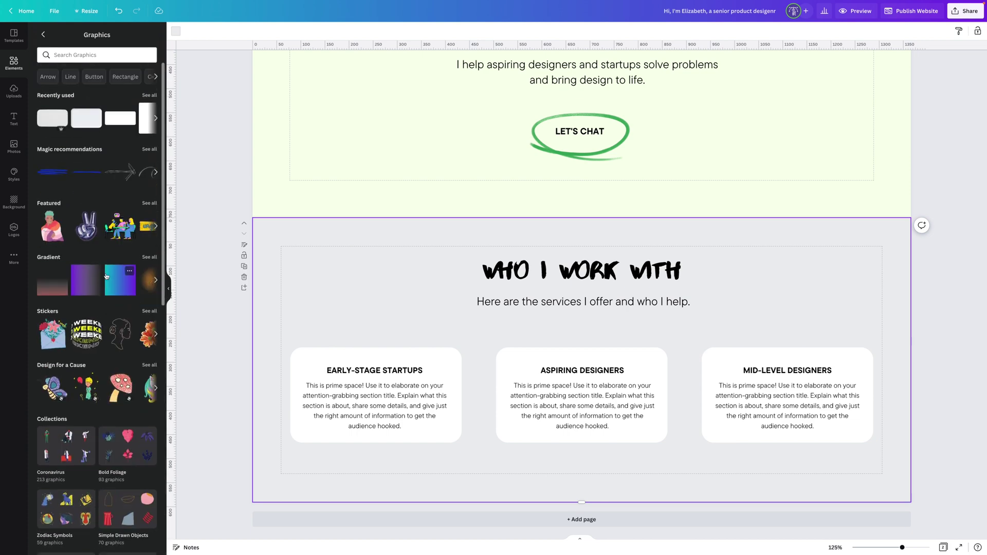
left_click(150, 96)
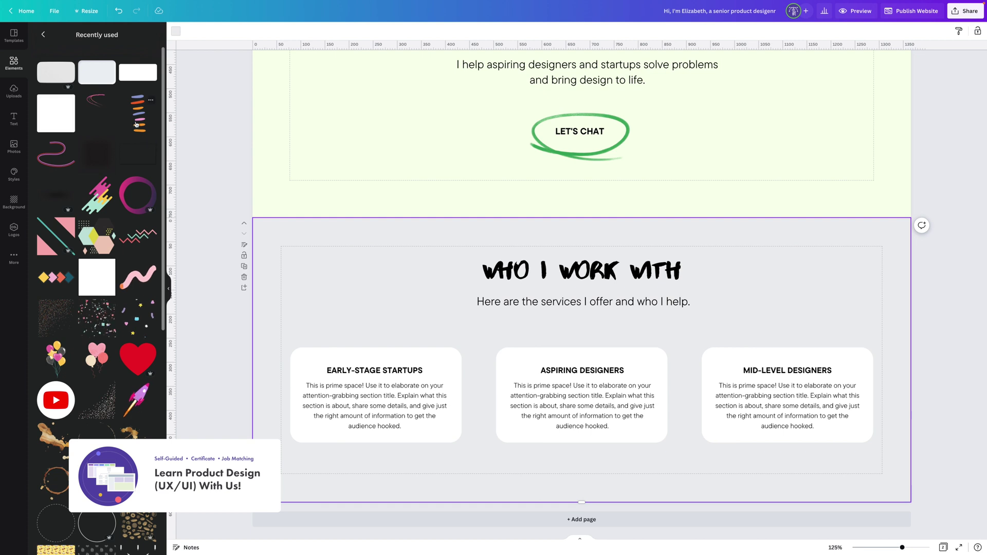
left_click_drag(136, 125, 582, 359)
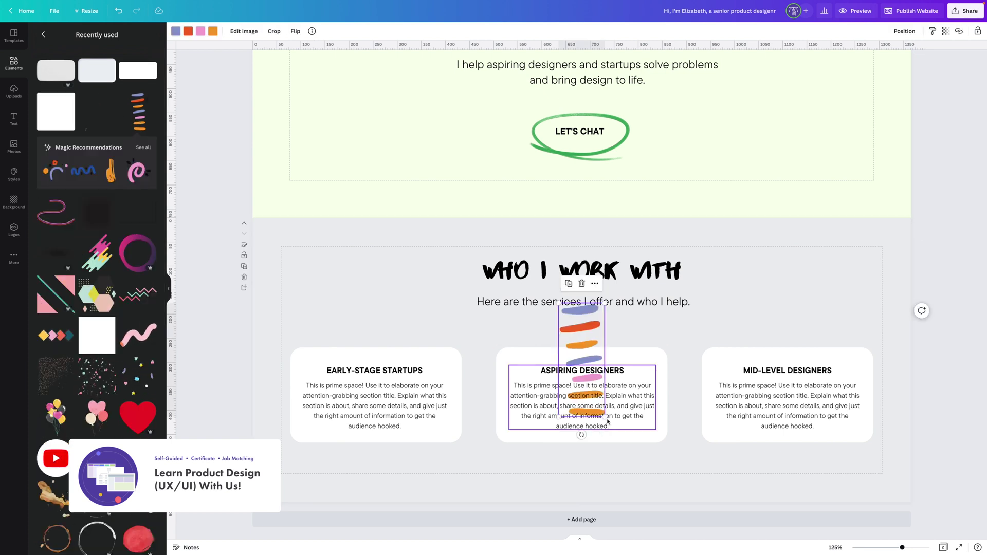
left_click_drag(604, 416, 522, 351)
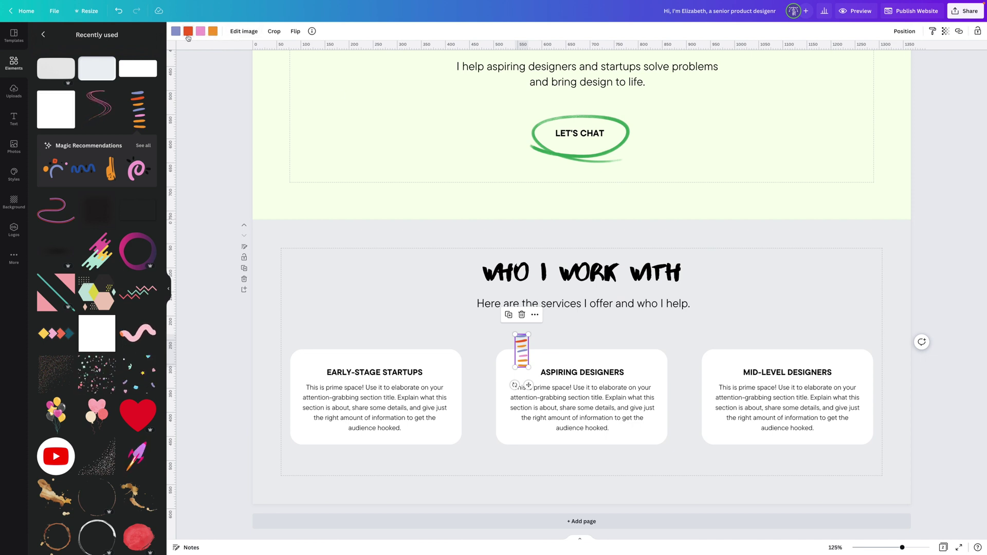
Try the brand kit's gold colour in place of the orange strokes of the brush-stroke graphic
left_click(213, 32)
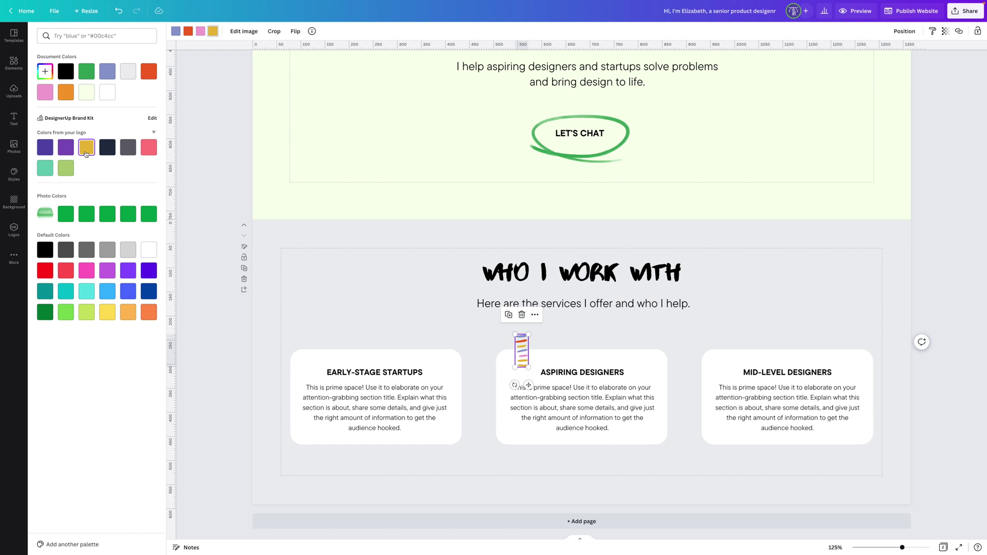
key("Escape")
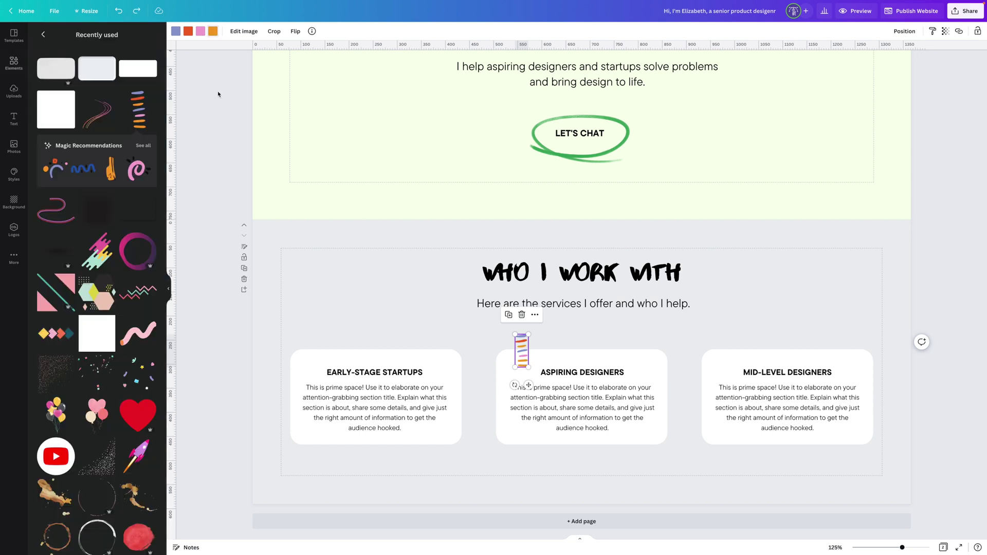
left_click(216, 134)
scroll(360, 380, "down", 1)
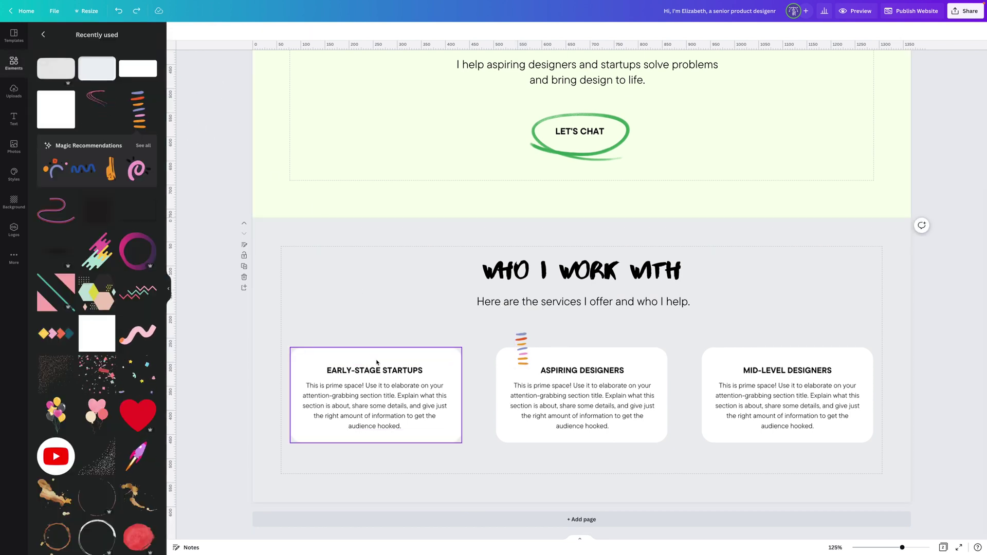
Decorate the "Early-Stage Startups" card corner with the rotated, shrunken diagonal-stripe graphic and the "Mid-Level Designers" card corner with the zigzag graphic
left_click_drag(97, 251, 370, 326)
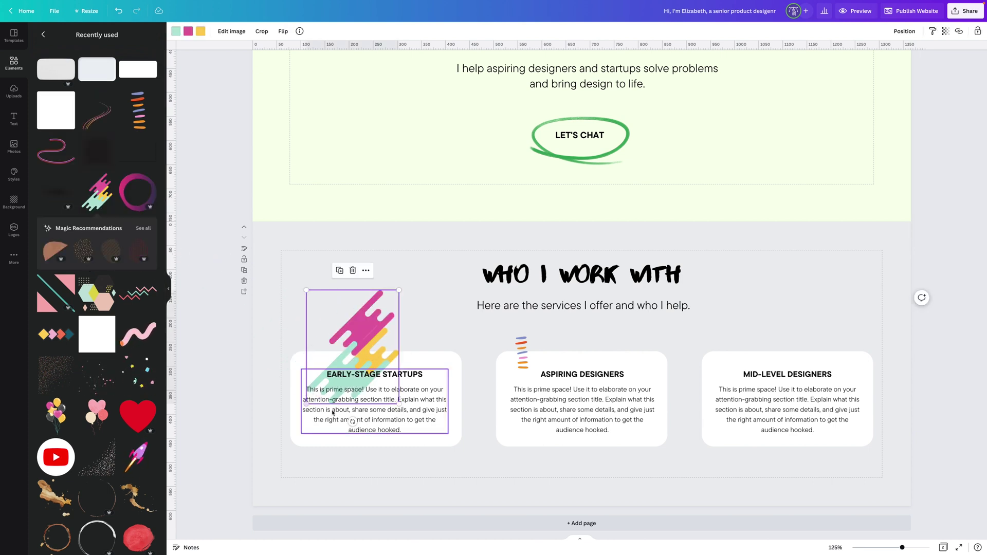
left_click_drag(352, 422, 396, 382)
left_click_drag(366, 419, 330, 346)
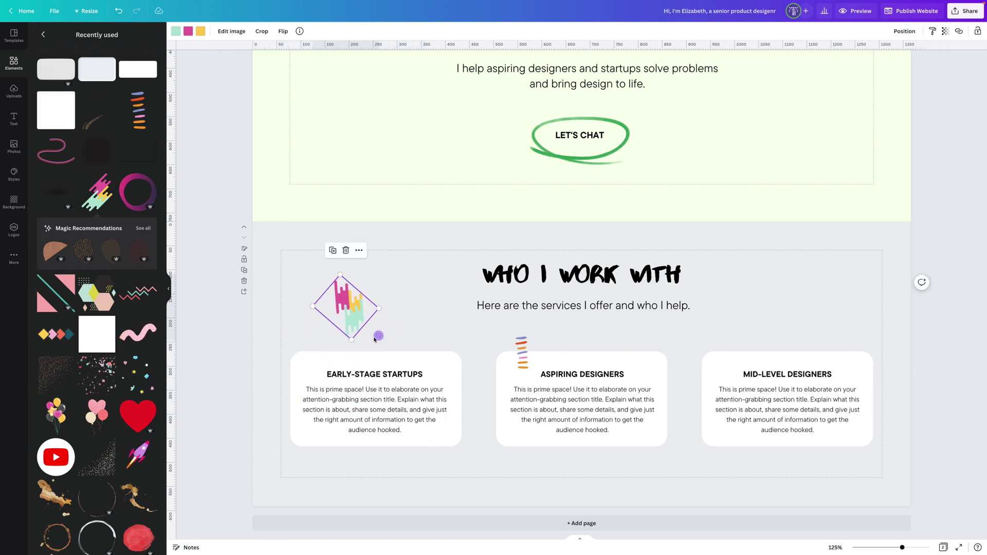
left_click_drag(346, 313, 332, 348)
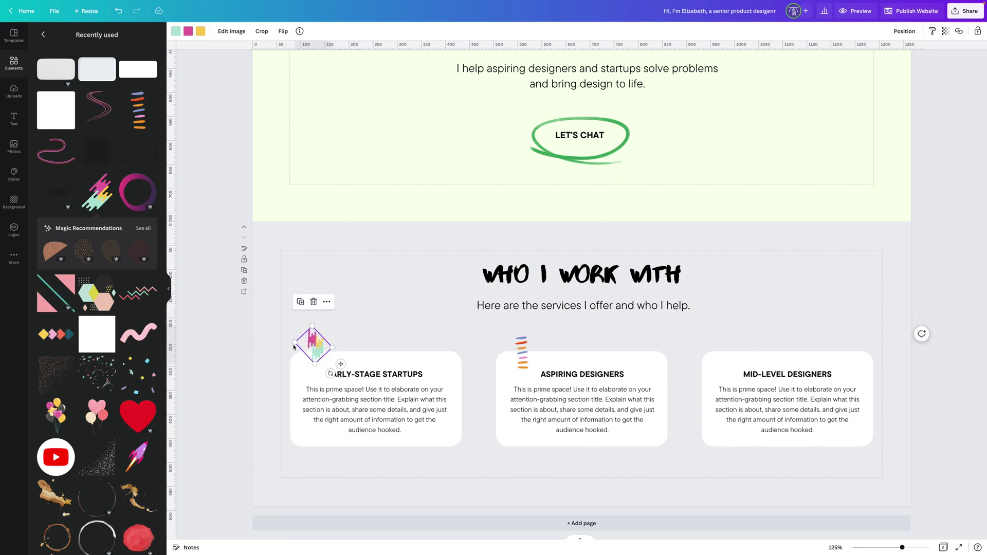
left_click(137, 295)
left_click_drag(584, 421, 731, 350)
Add the first page and the "We're here to support you" page of the Blue Purple Professional Gradient Business Website template as new pages
left_click(14, 34)
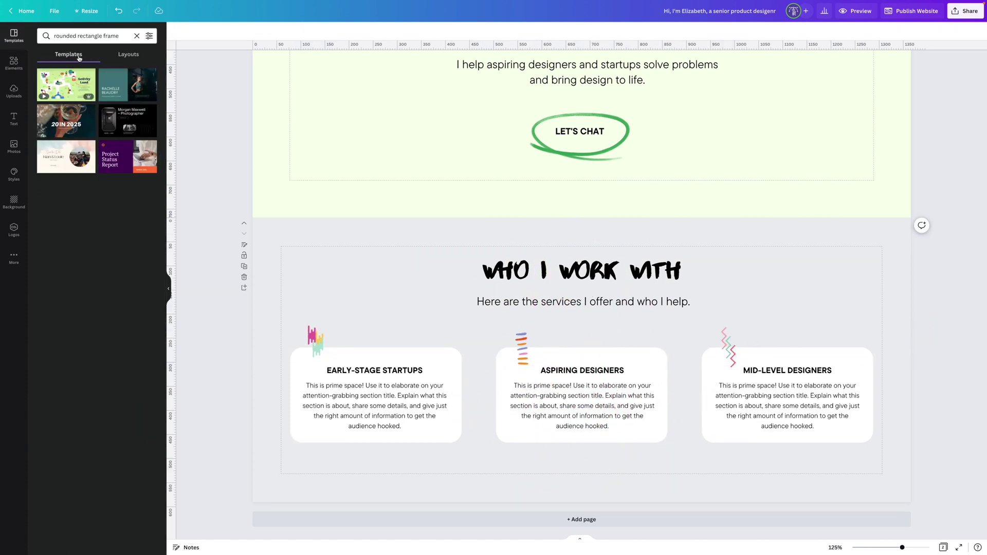
left_click(137, 36)
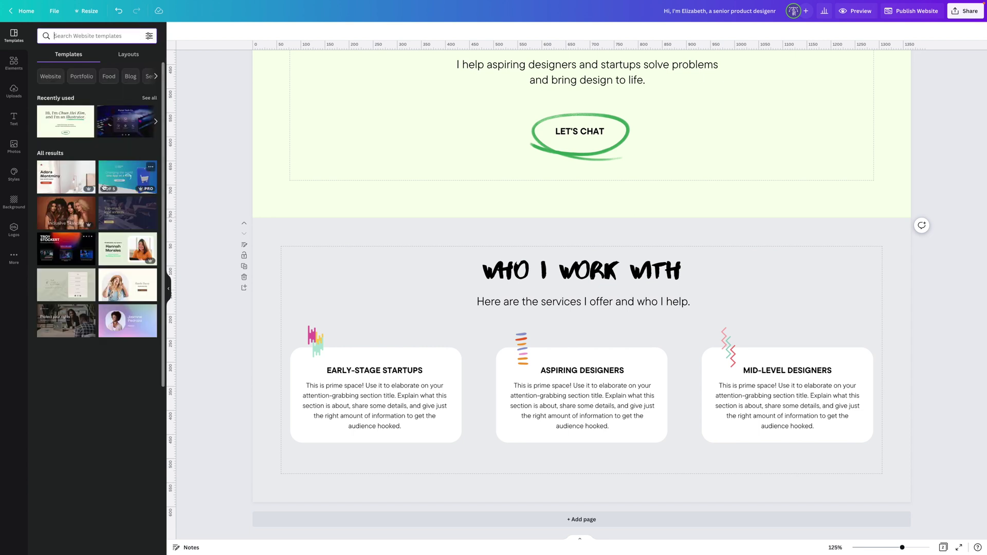
scroll(106, 186, "down", 3)
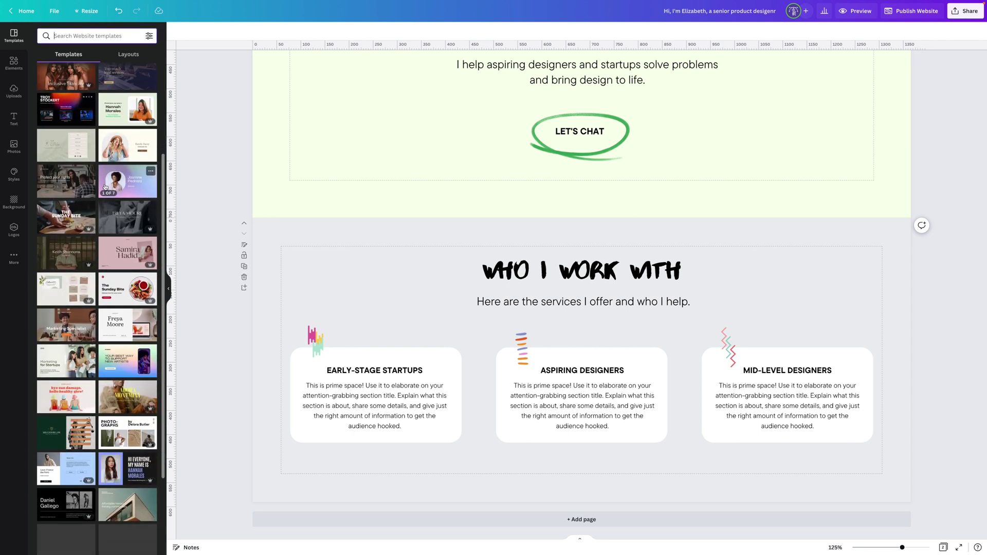
scroll(115, 180, "down", 2)
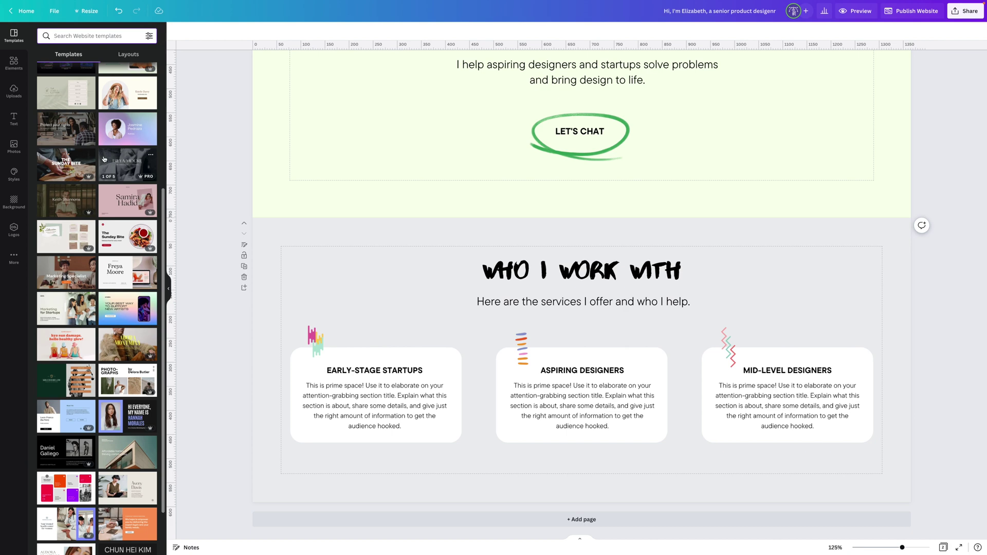
left_click(123, 255)
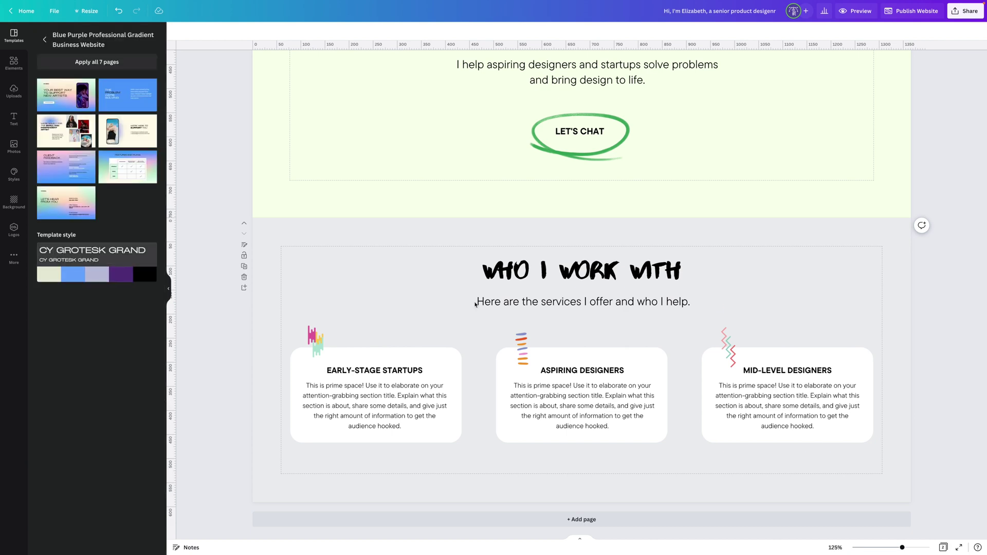
left_click_drag(57, 100, 436, 400)
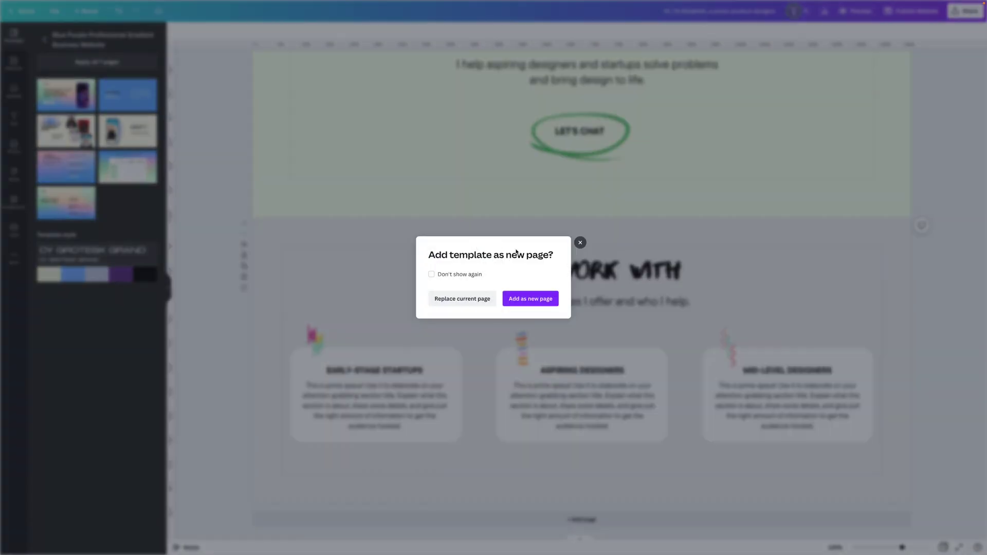
left_click(535, 299)
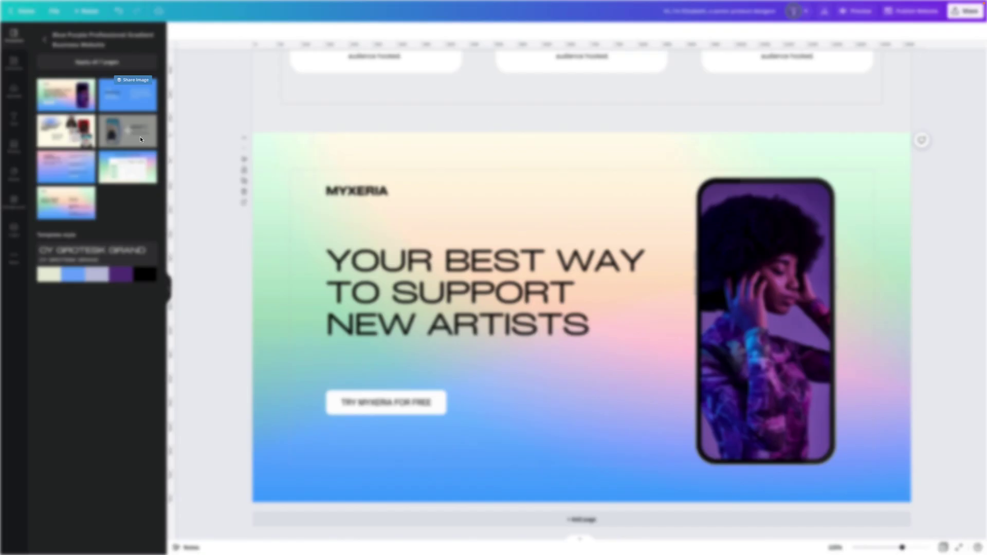
left_click(140, 137)
left_click(529, 299)
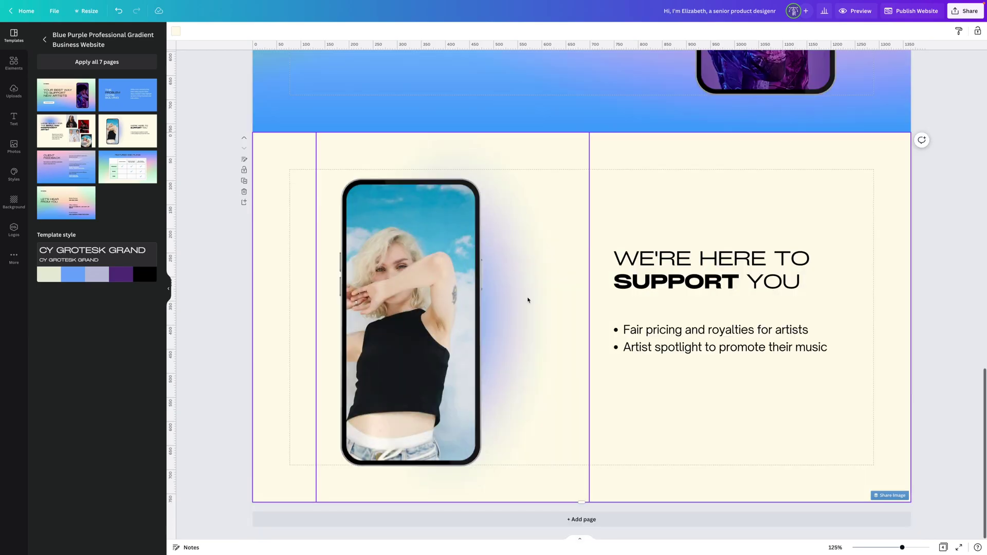
Fill the blank last page with the footer layout containing an impact statement, location and social icons, and reduce the page's height
left_click(45, 39)
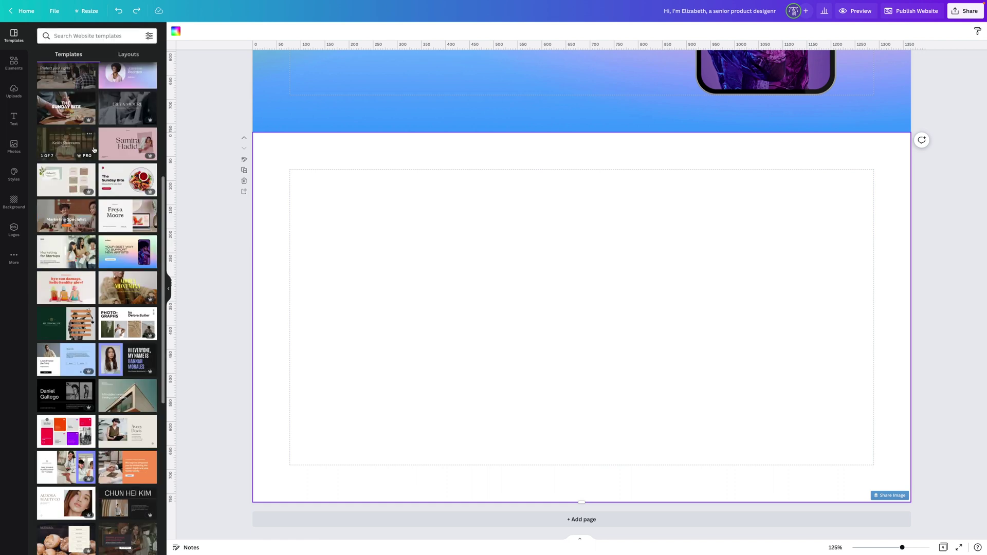
left_click(129, 55)
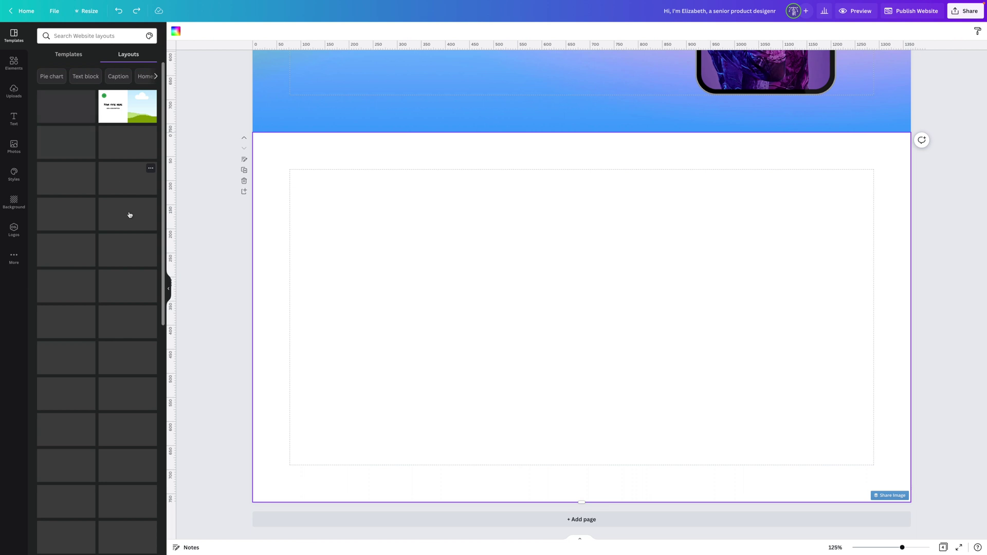
scroll(103, 286, "down", 10)
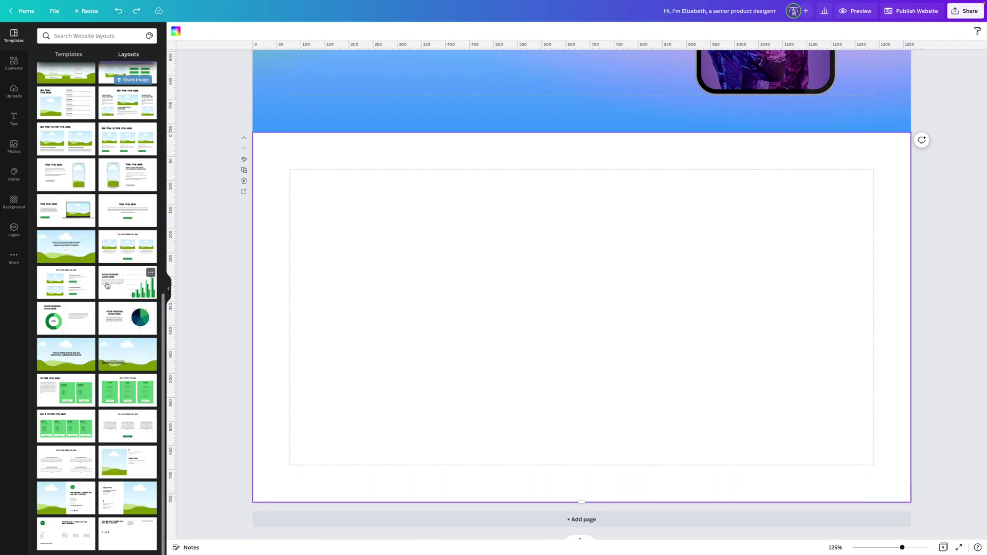
left_click(120, 539)
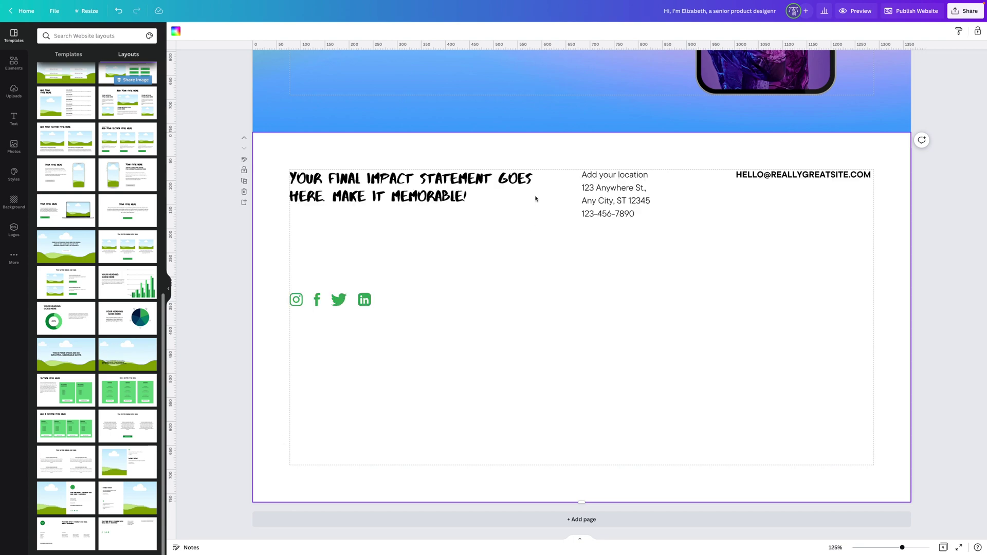
mouse_move(579, 503)
left_mouse_down()
mouse_move(577, 445)
mouse_move(575, 510)
mouse_move(573, 489)
left_mouse_up()
Arrange the footer with the social icons under the e-mail address, a narrower impact statement and the location block moved closer to it
left_click(810, 379)
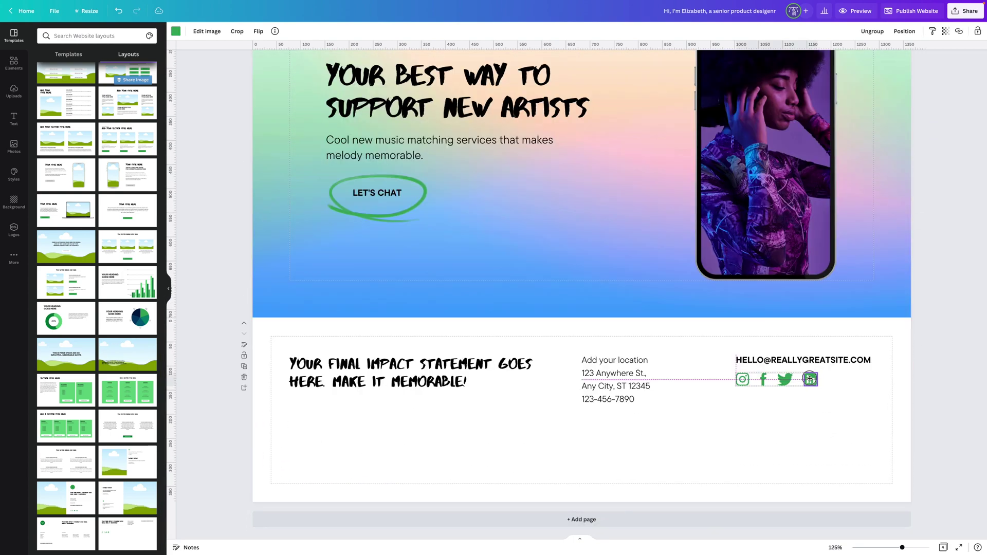
left_click(514, 370)
left_click_drag(534, 374, 466, 374)
left_click_drag(613, 371, 564, 371)
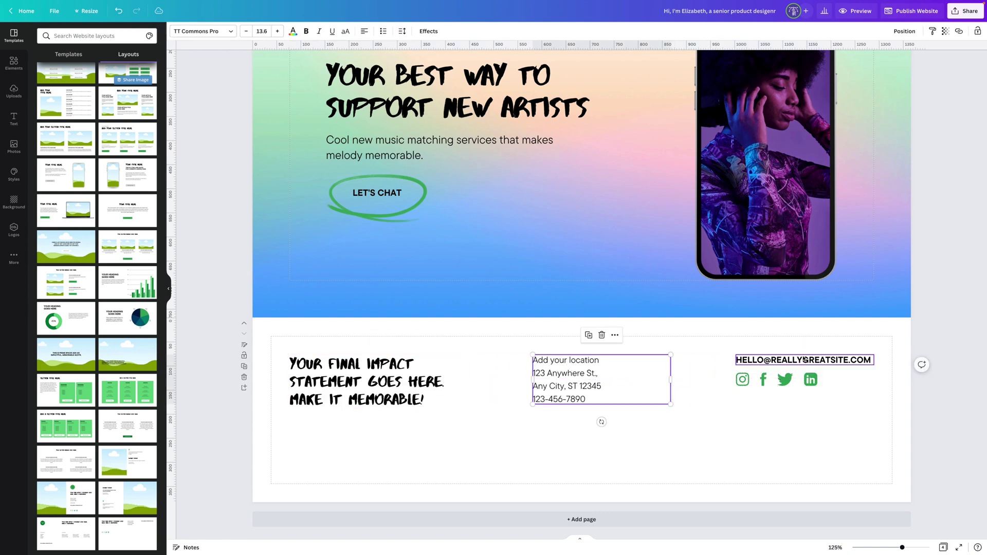
left_click(811, 379)
Apply the recently used Codec Pro font and colour style to the introduction page
scroll(678, 420, "up", 20)
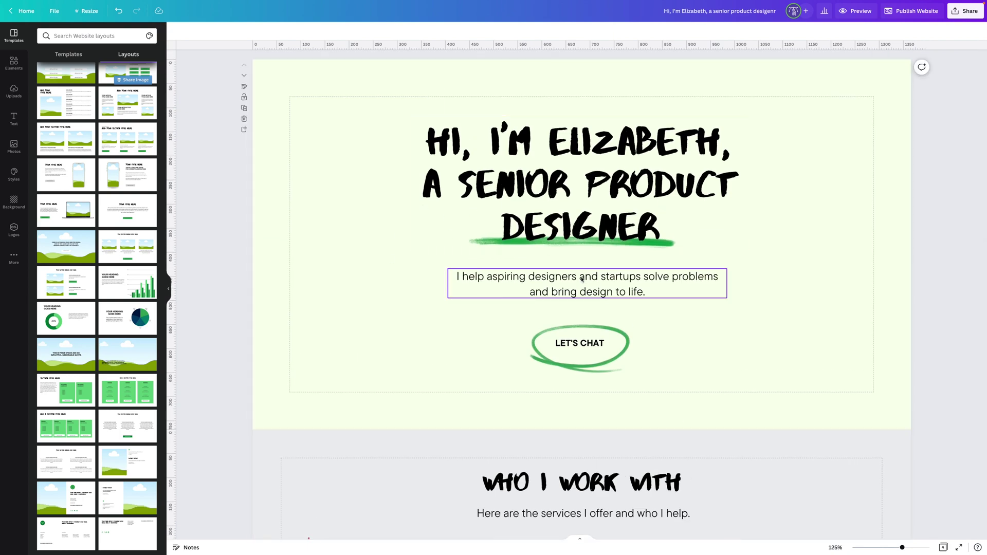
scroll(581, 280, "down", 15)
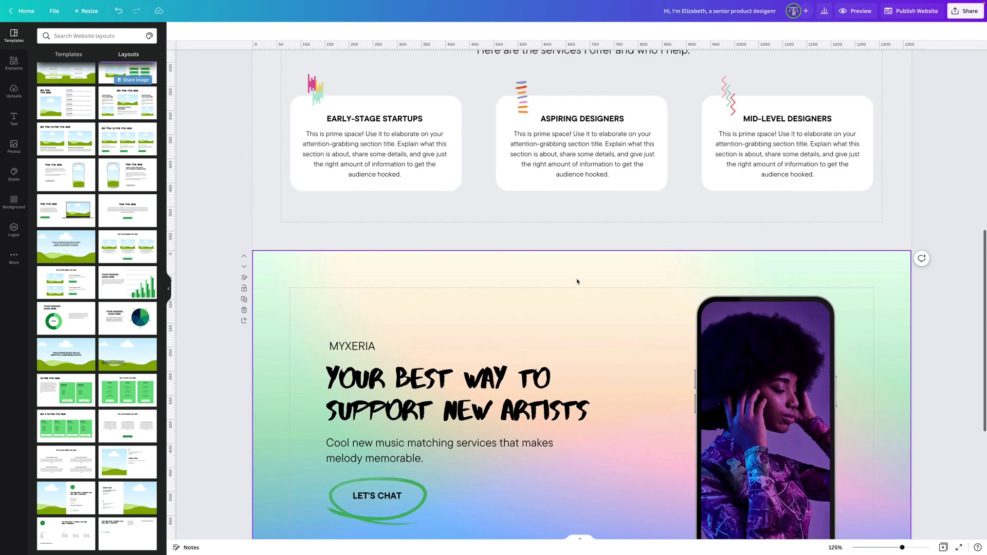
scroll(577, 281, "up", 15)
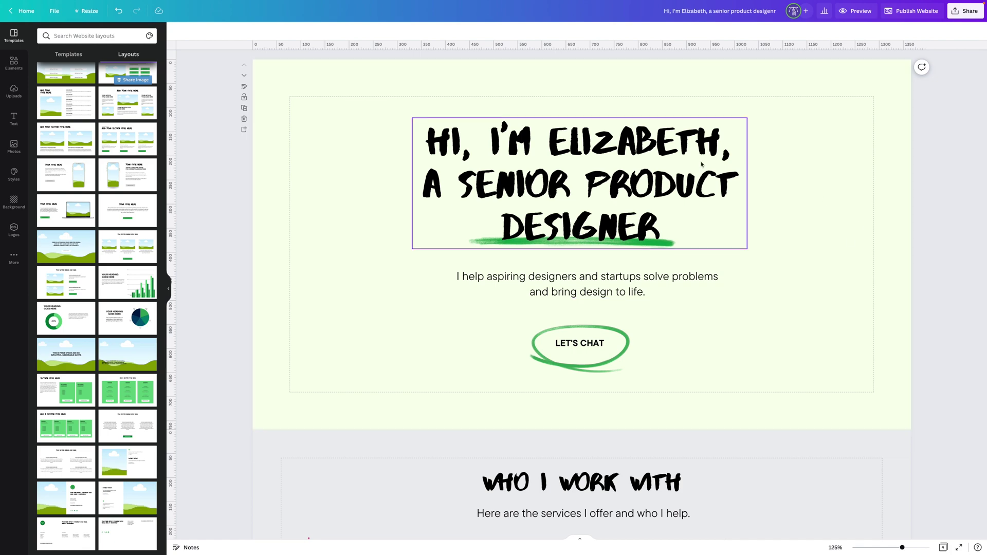
scroll(558, 319, "down", 7)
scroll(559, 319, "up", 7)
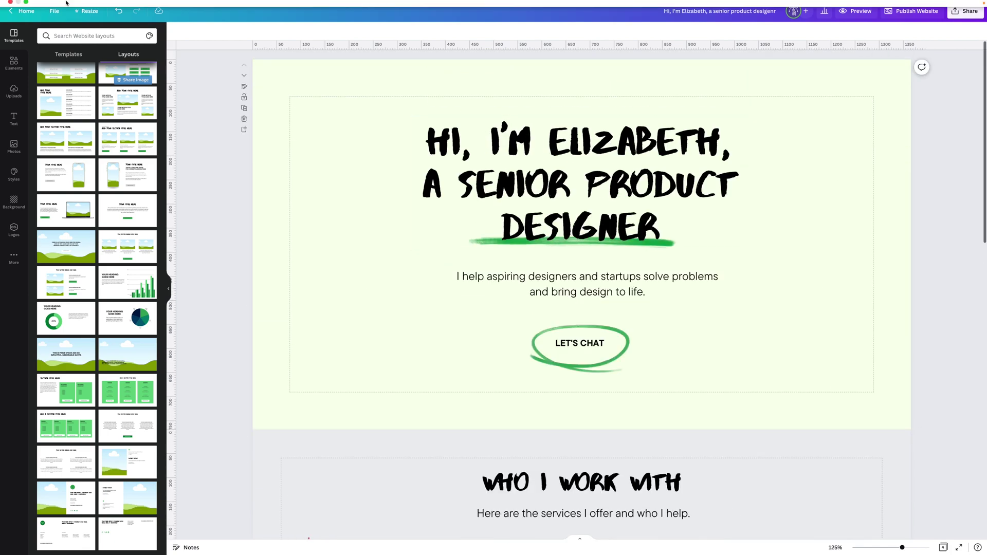
left_click(68, 54)
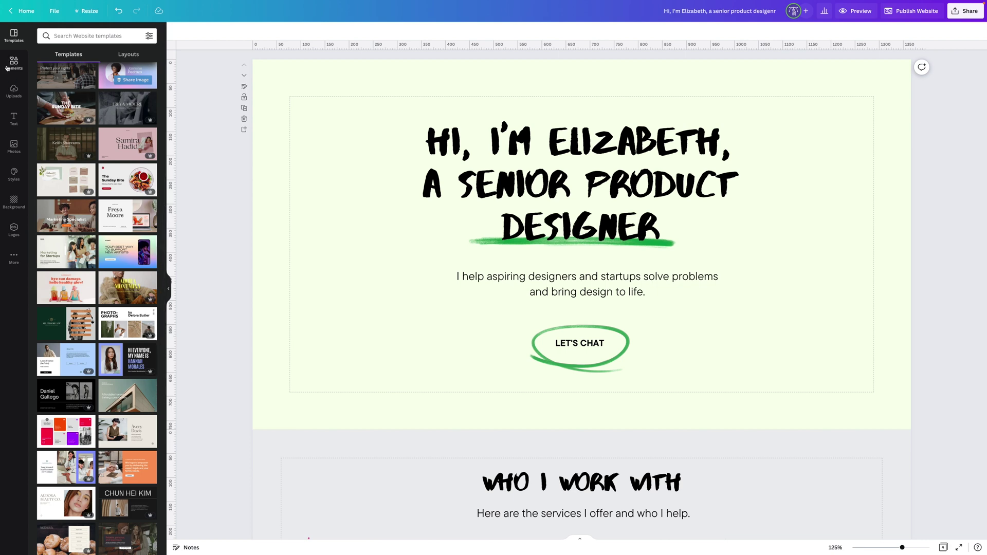
left_click(14, 174)
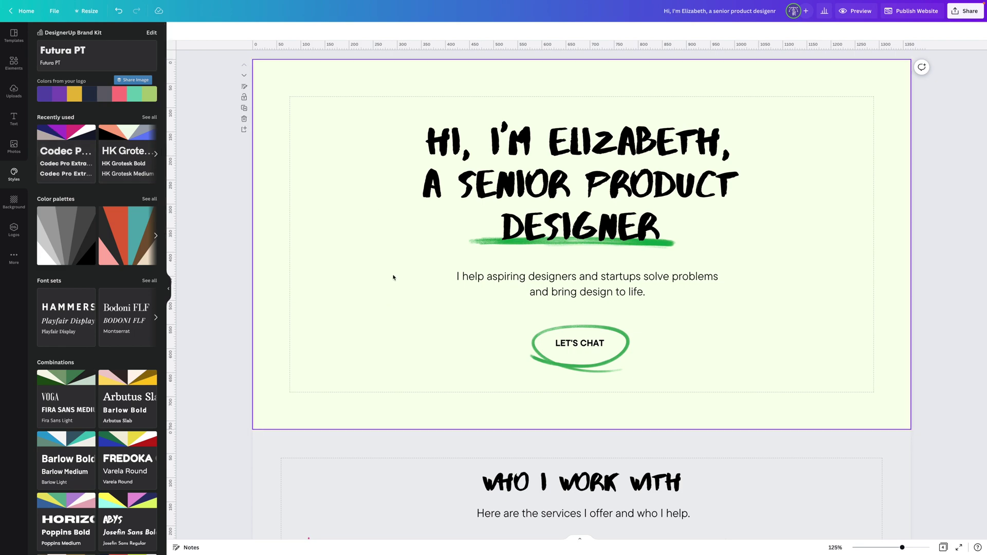
scroll(395, 277, "down", 15)
scroll(397, 279, "up", 2)
scroll(397, 279, "up", 13)
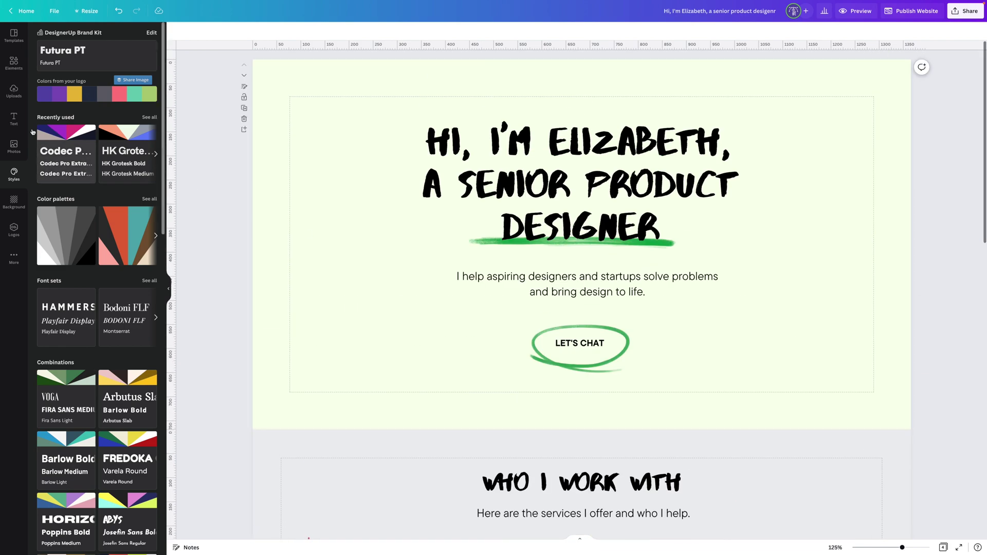
left_click(57, 145)
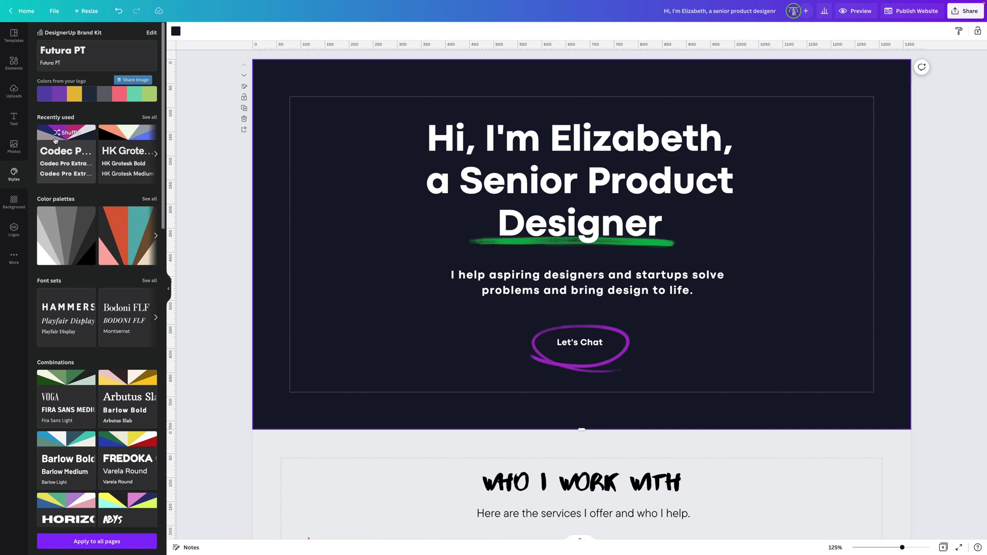
Try the recently used Codec Pro and HK Grotesk styles and the red-and-teal colour palette on the introduction page
left_click(57, 142)
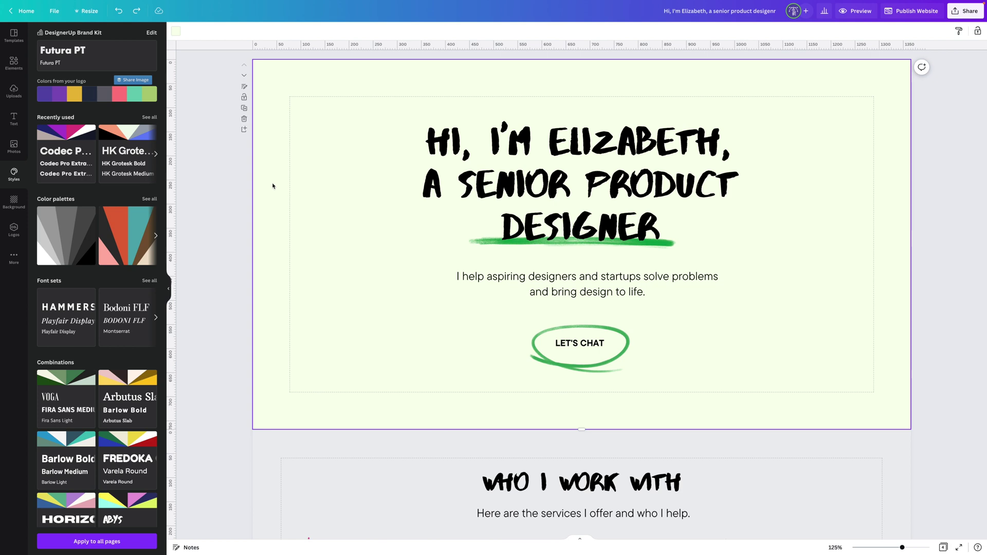
left_click(131, 149)
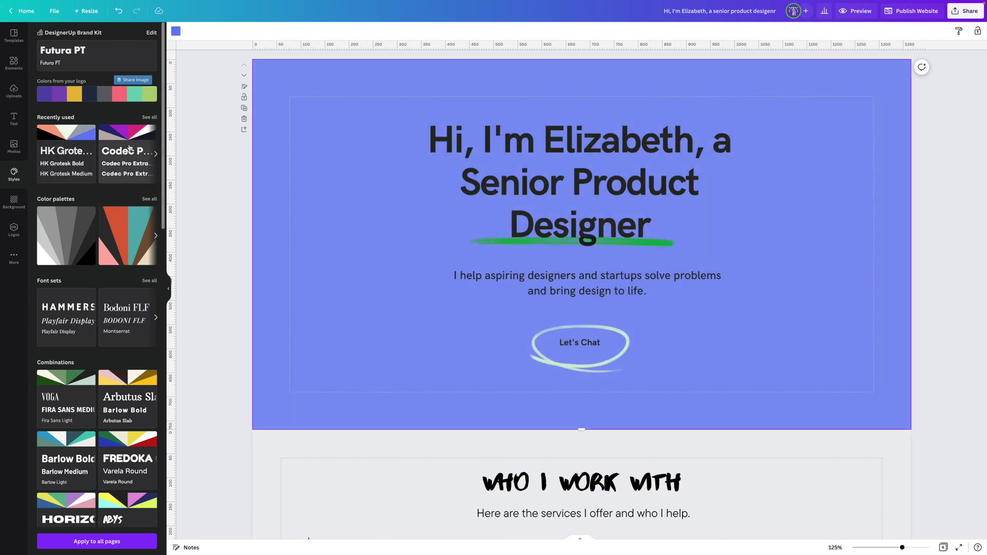
left_click(133, 148)
scroll(129, 170, "down", 1)
left_click(124, 184)
left_click(127, 184)
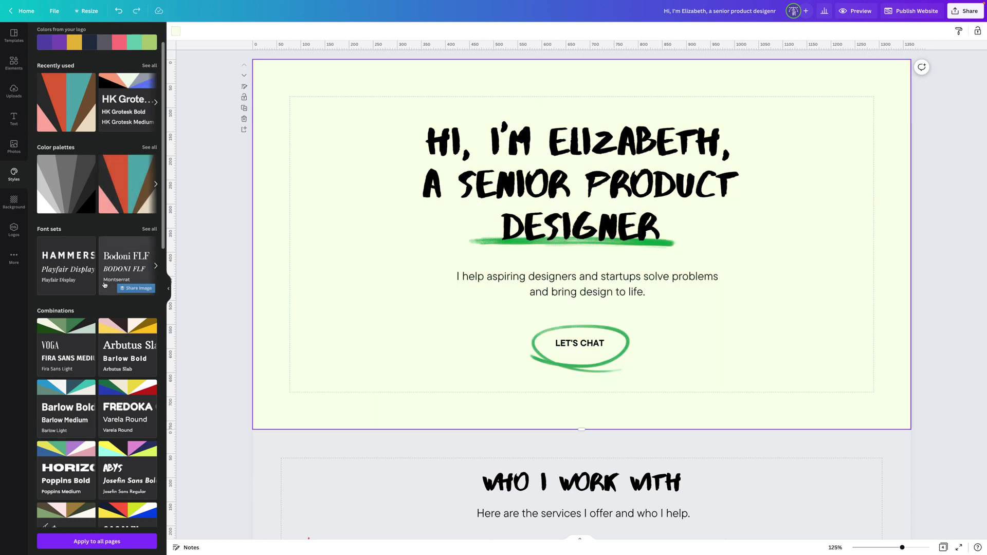
Try the Bodoni FLF font set and the Quattrocento, Glacial Indifference and Nickainley style combinations on the introduction page
scroll(111, 296, "down", 1)
left_click(120, 283)
left_click(121, 283)
scroll(103, 257, "down", 5)
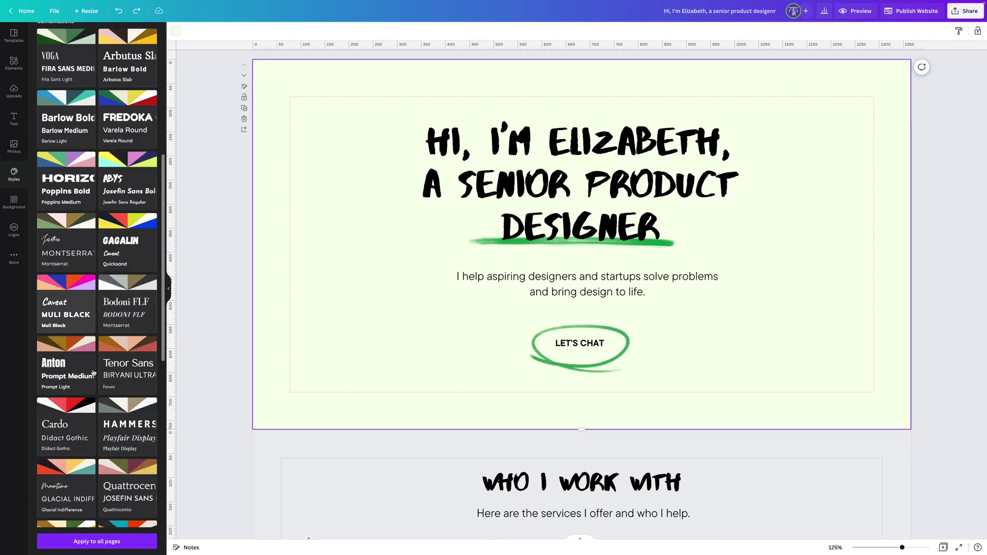
left_click(135, 485)
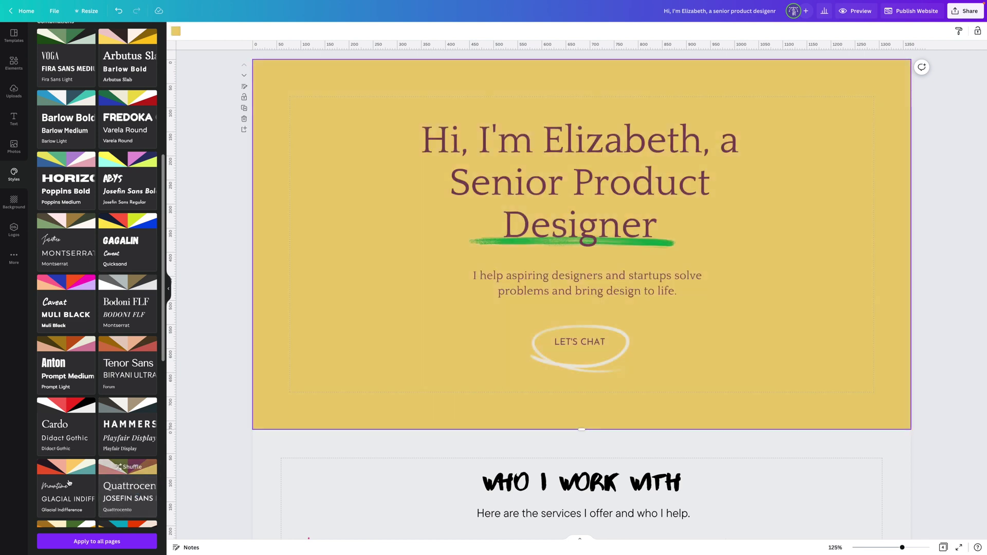
left_click(67, 481)
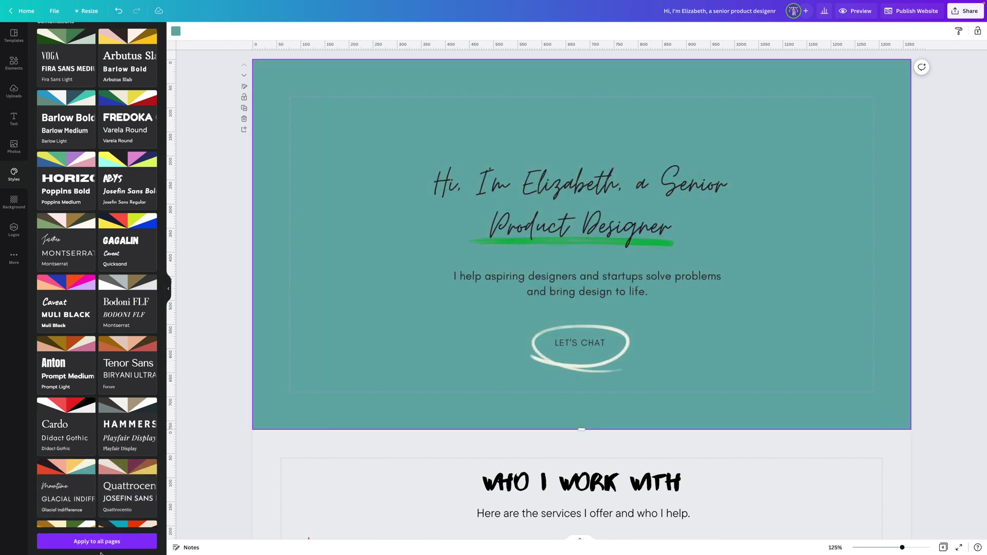
scroll(412, 455, "down", 5)
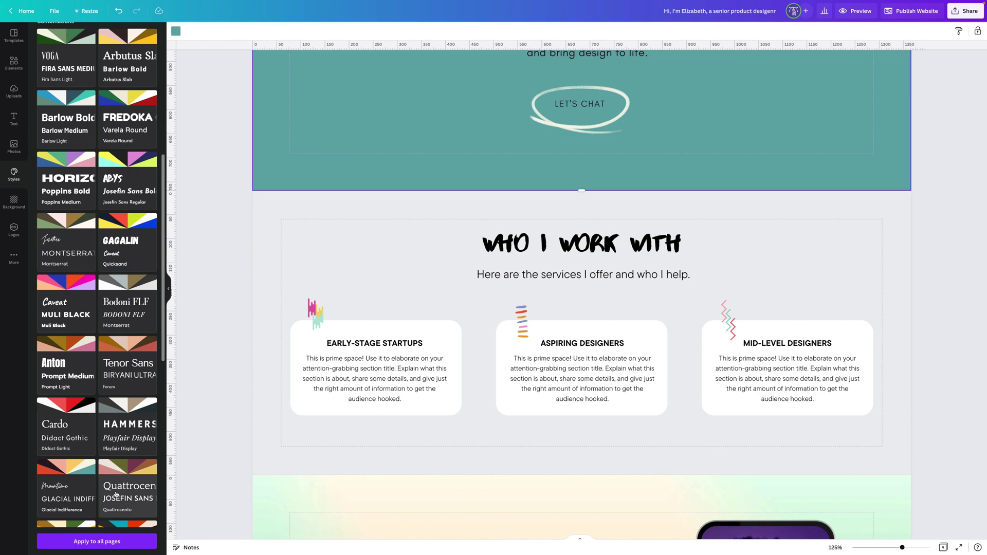
scroll(117, 493, "down", 4)
scroll(116, 494, "down", 1)
left_click(90, 495)
Try the recently used Glacial Indifference and Nickainley styles and a colour palette again, then check the pages in their original style
scroll(102, 492, "up", 7)
scroll(408, 456, "up", 5)
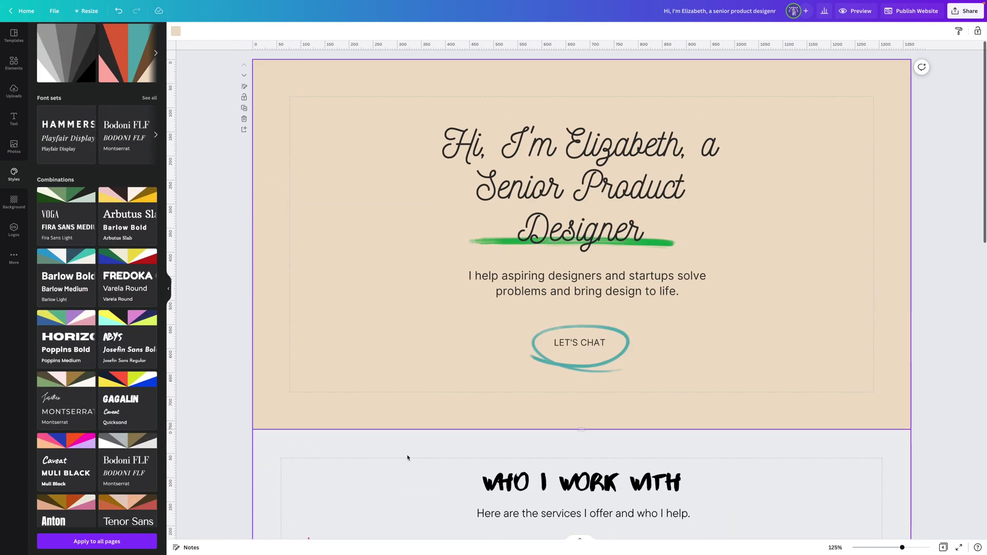
scroll(127, 333, "up", 2)
scroll(127, 333, "up", 2)
left_click(75, 150)
left_click(117, 160)
scroll(122, 185, "down", 5)
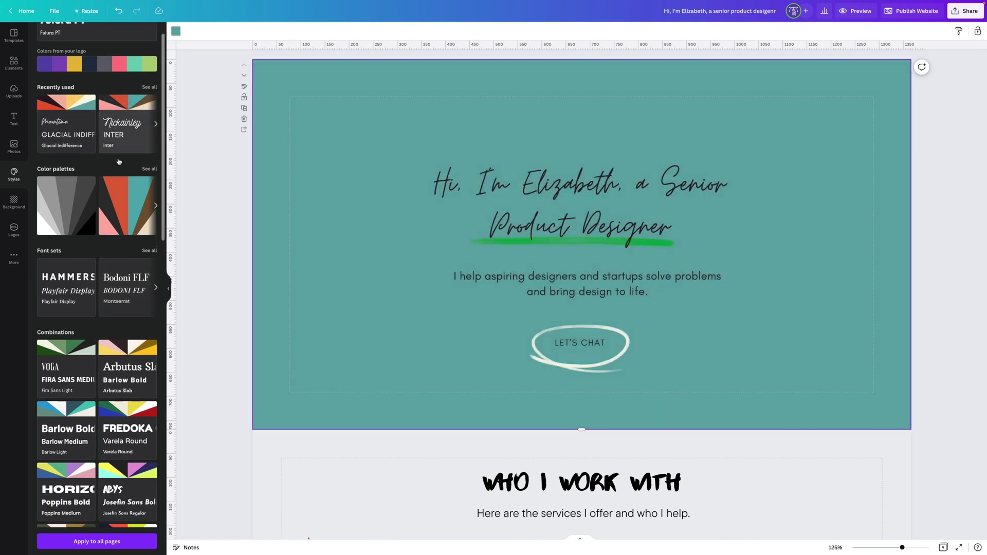
left_click(123, 190)
left_click(124, 191)
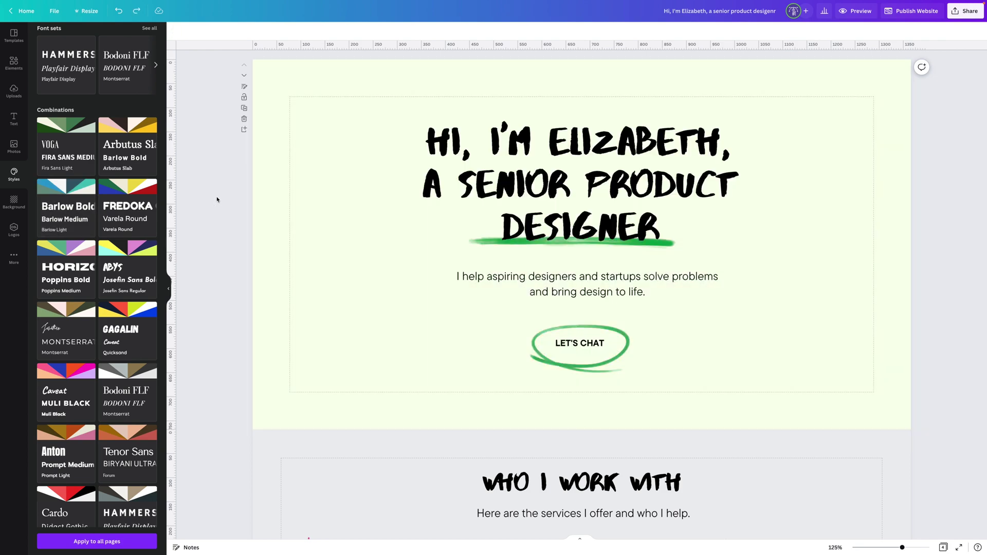
scroll(217, 199, "down", 15)
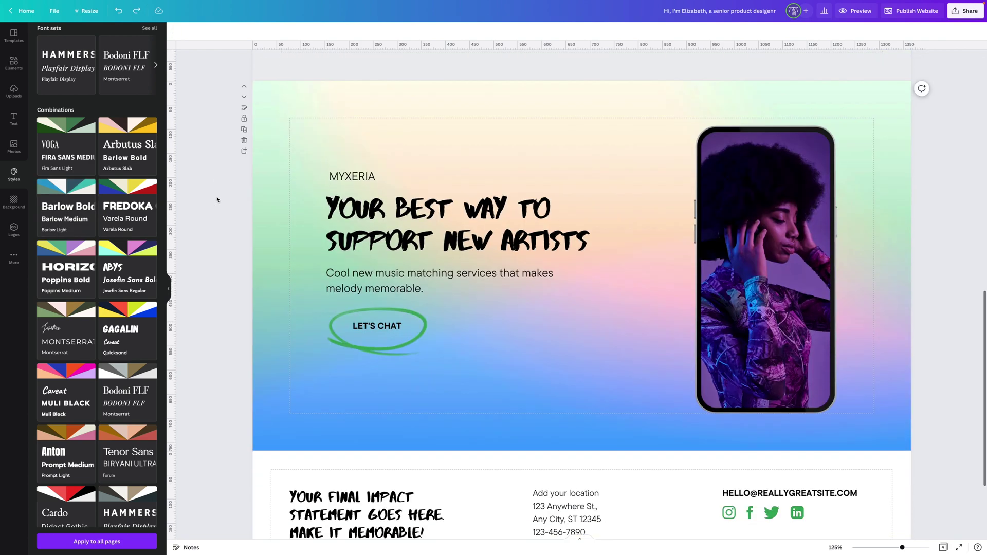
scroll(217, 199, "up", 15)
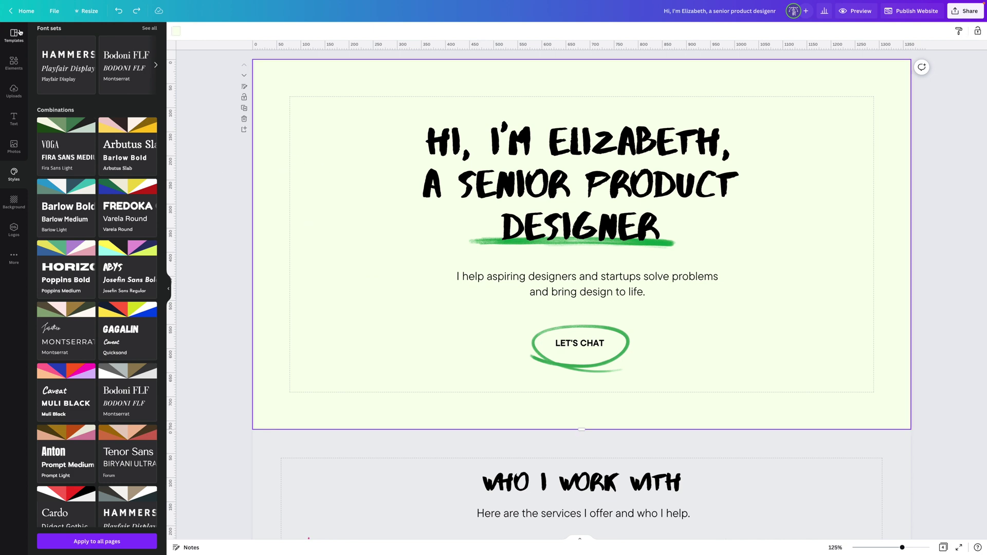
Browse the background library's categories and images for a possible page background
left_click(19, 208)
scroll(82, 159, "down", 7)
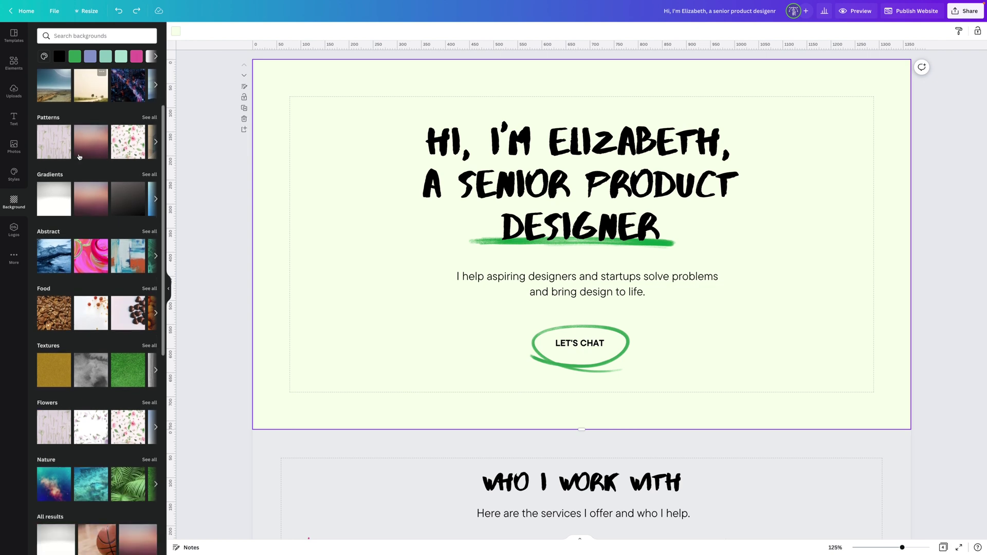
scroll(99, 167, "down", 15)
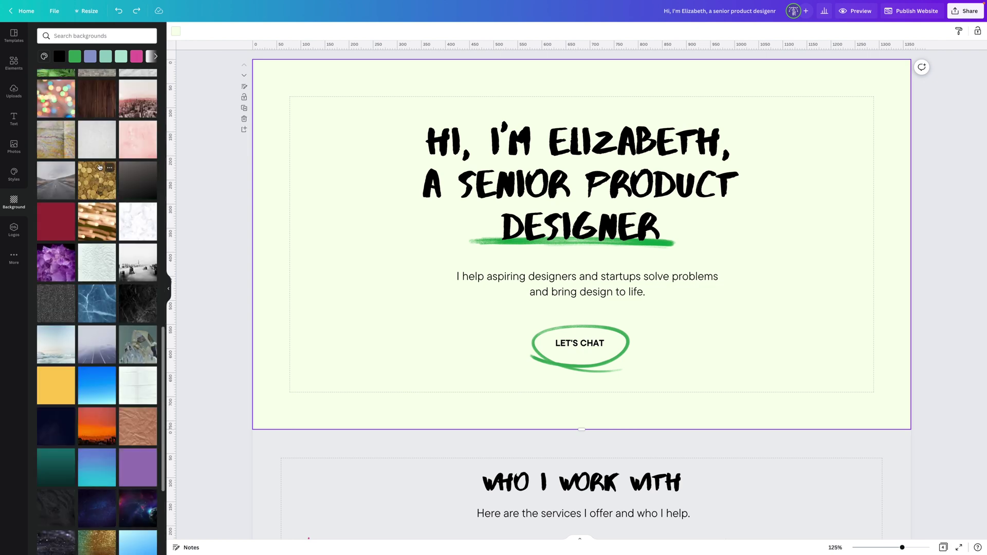
scroll(99, 167, "up", 4)
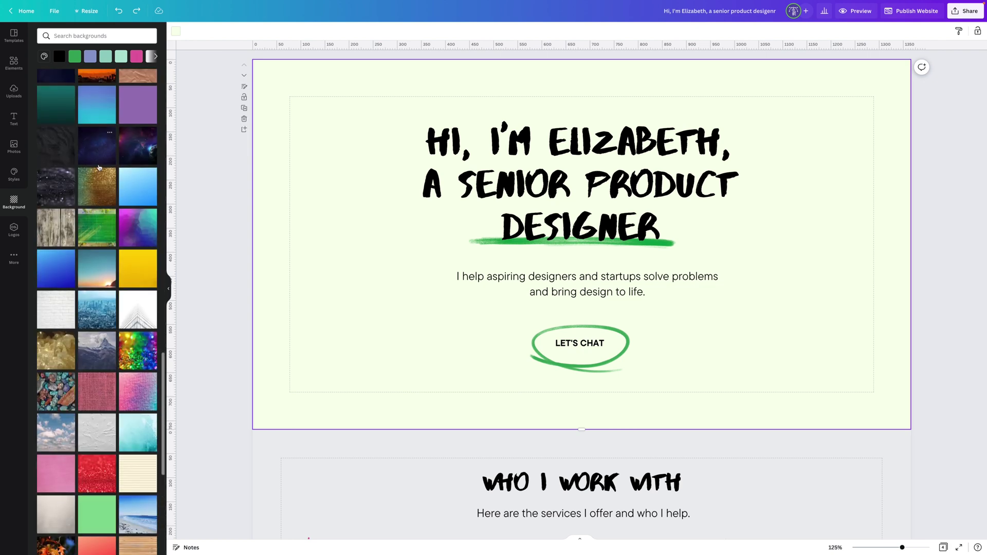
scroll(99, 167, "down", 15)
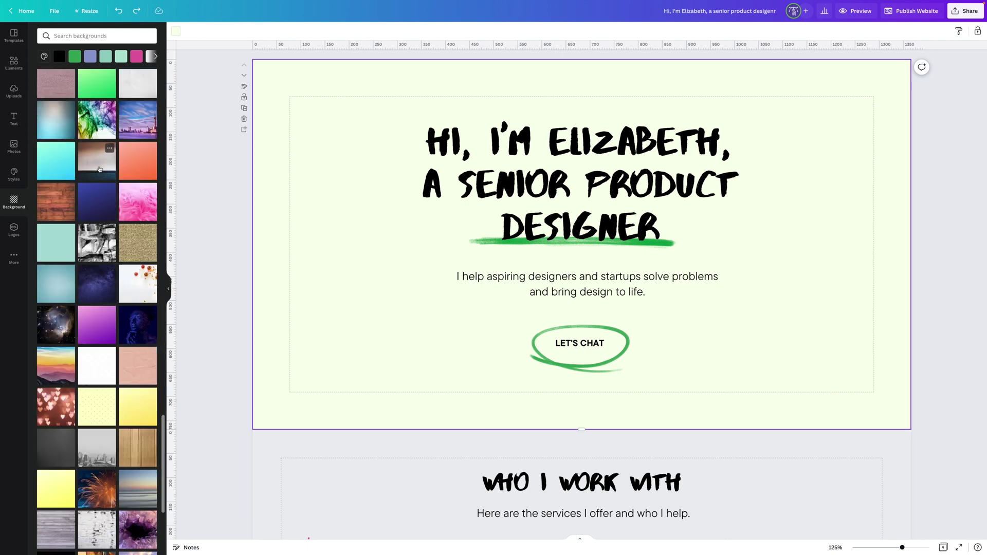
scroll(97, 167, "down", 5)
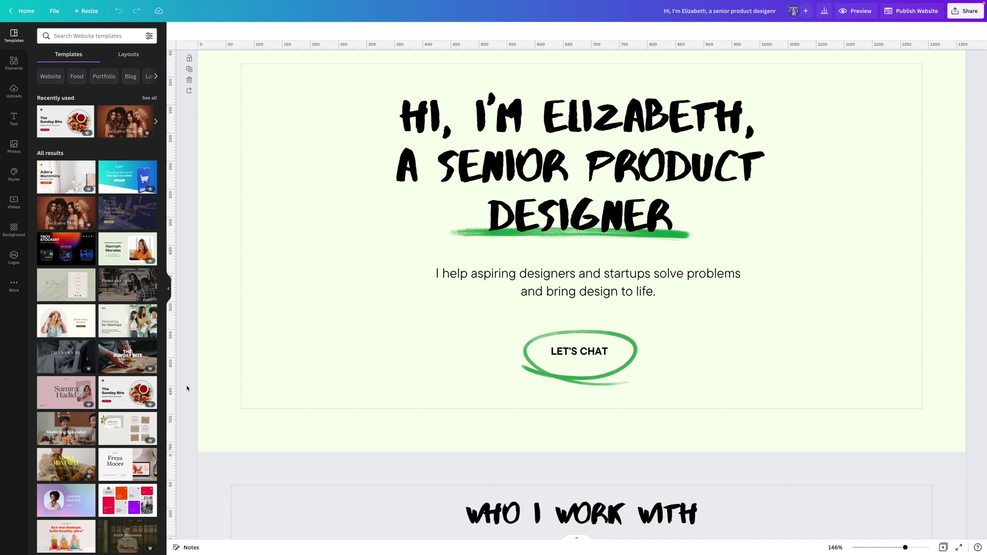
Set the recently used 15-second purple-blue gradient video as the introduction page's background
left_click(14, 202)
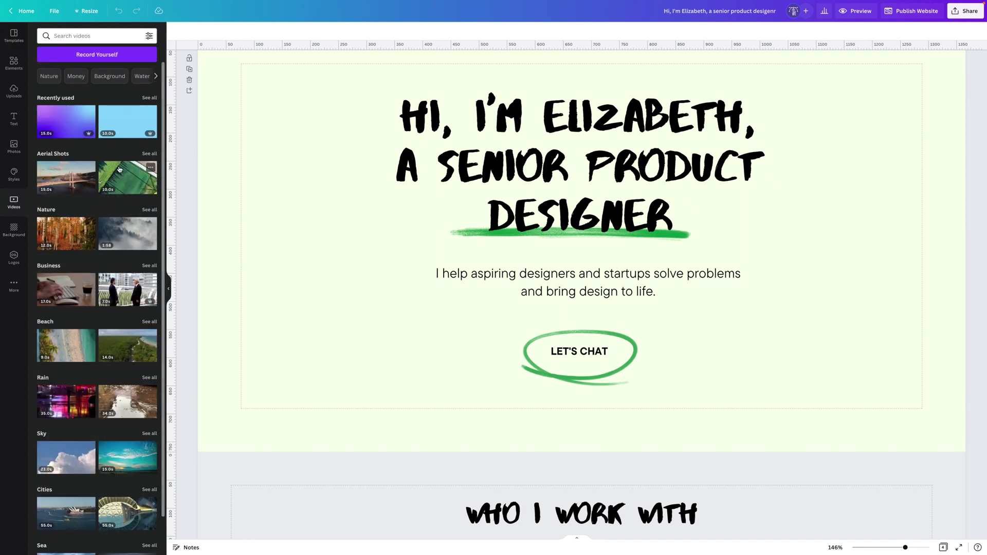
scroll(93, 274, "down", 8)
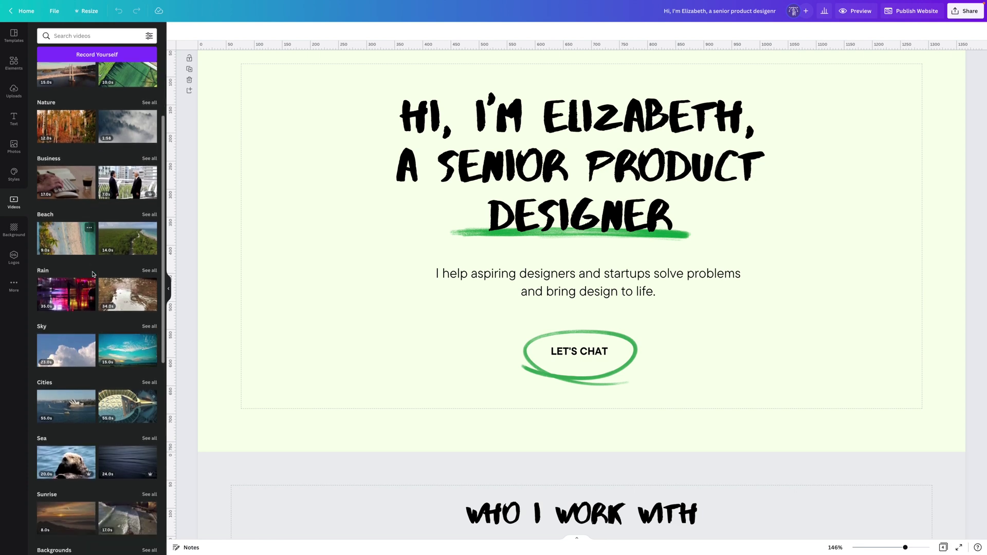
scroll(94, 267, "up", 8)
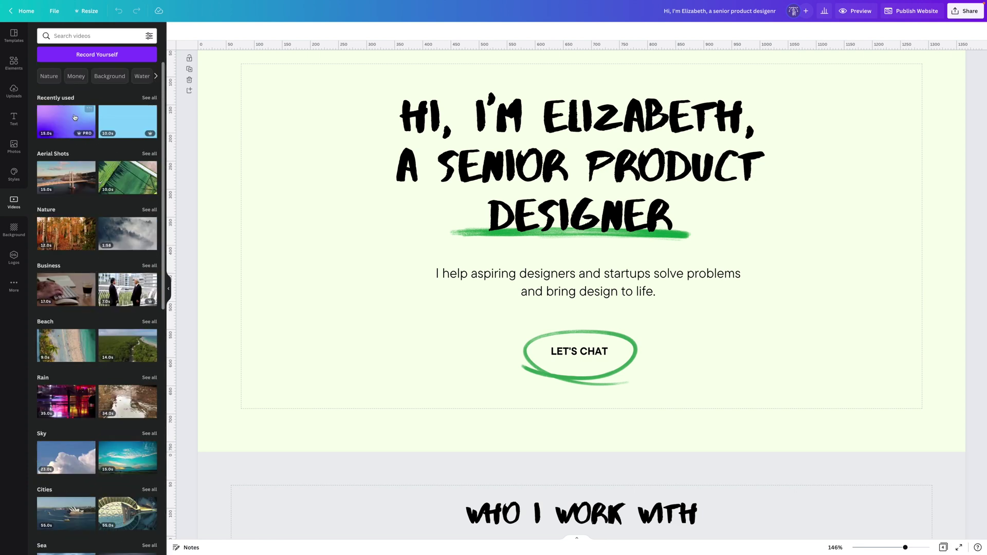
left_click_drag(67, 122, 223, 107)
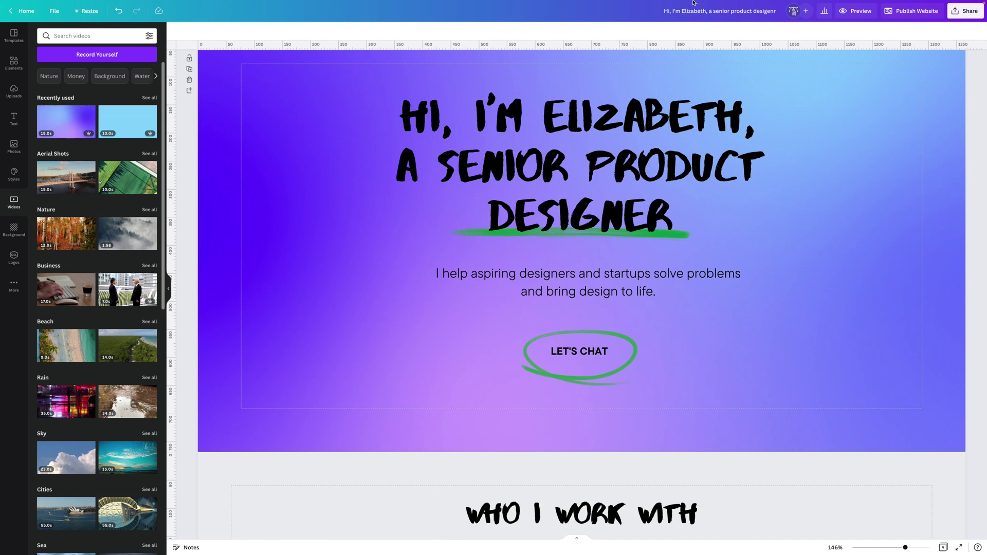
key("ctrl+z")
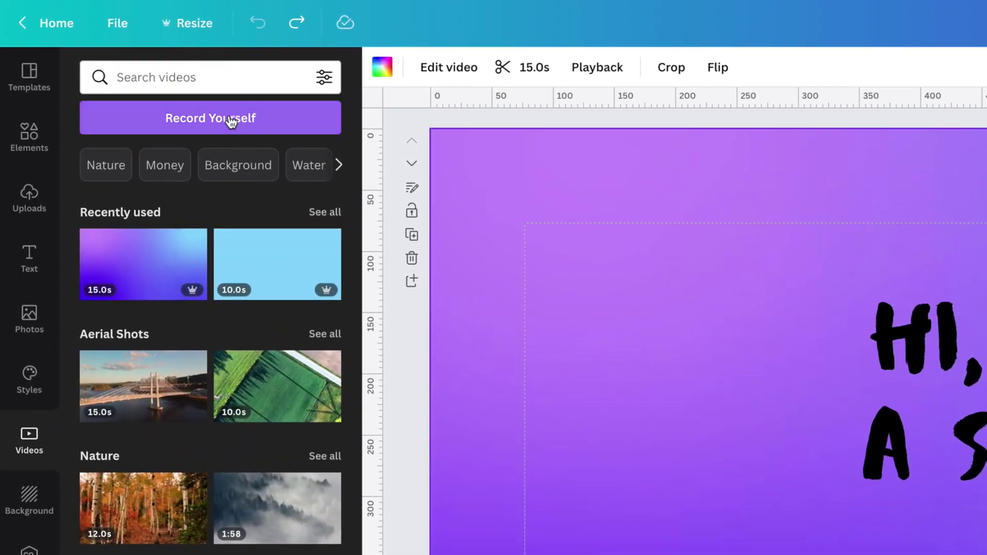
Record a round camera clip onto the introduction page with the Record Yourself studio, without sharing the screen
left_click(231, 119)
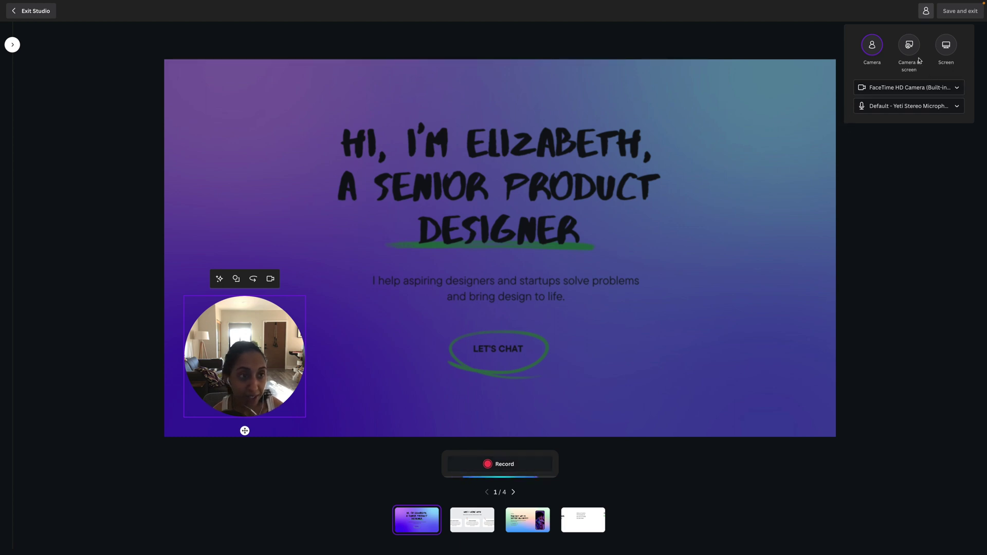
left_click(910, 53)
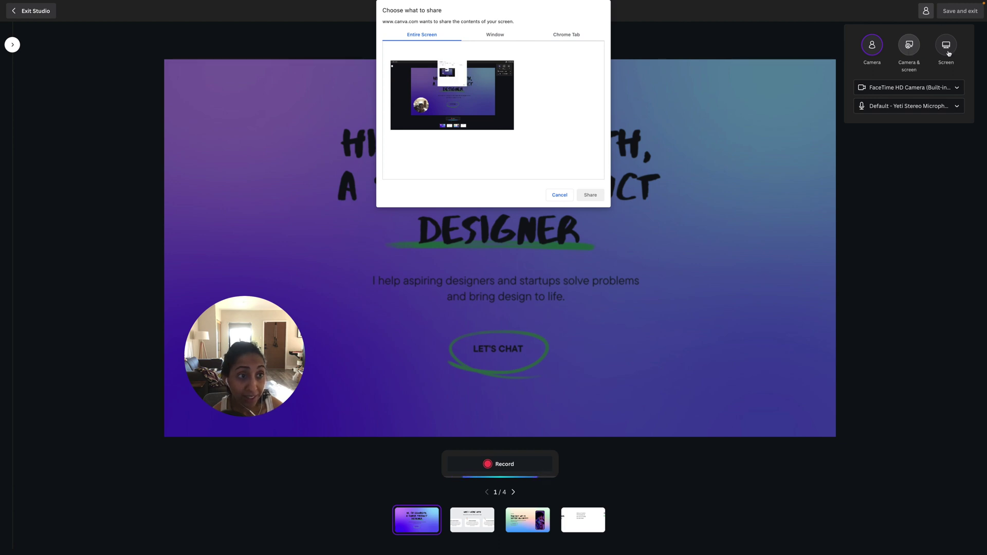
left_click(559, 195)
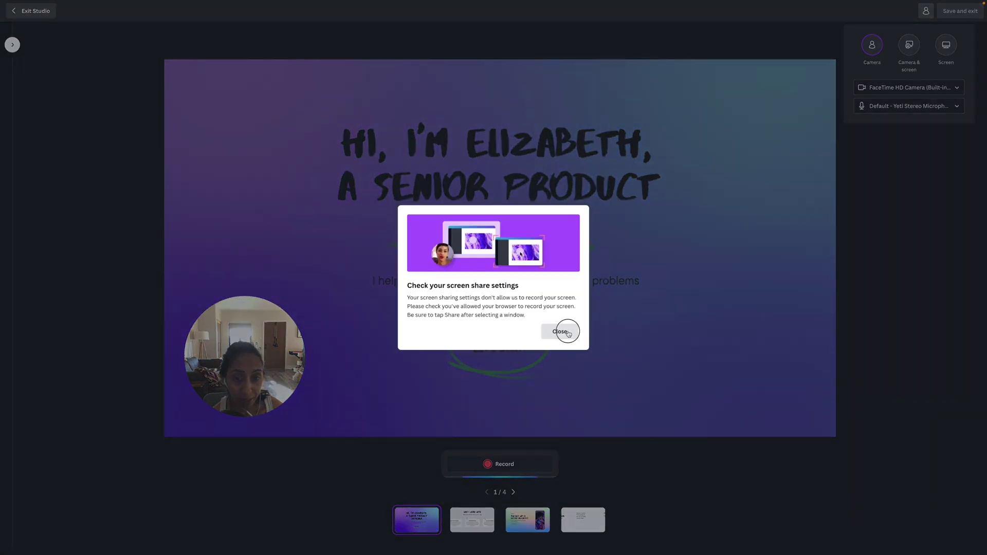
left_click(561, 331)
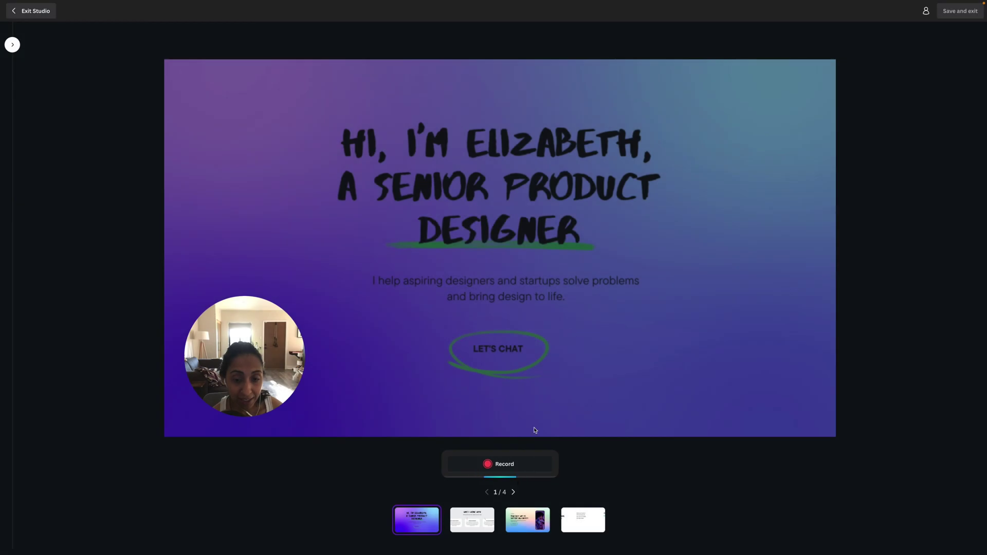
left_click(494, 465)
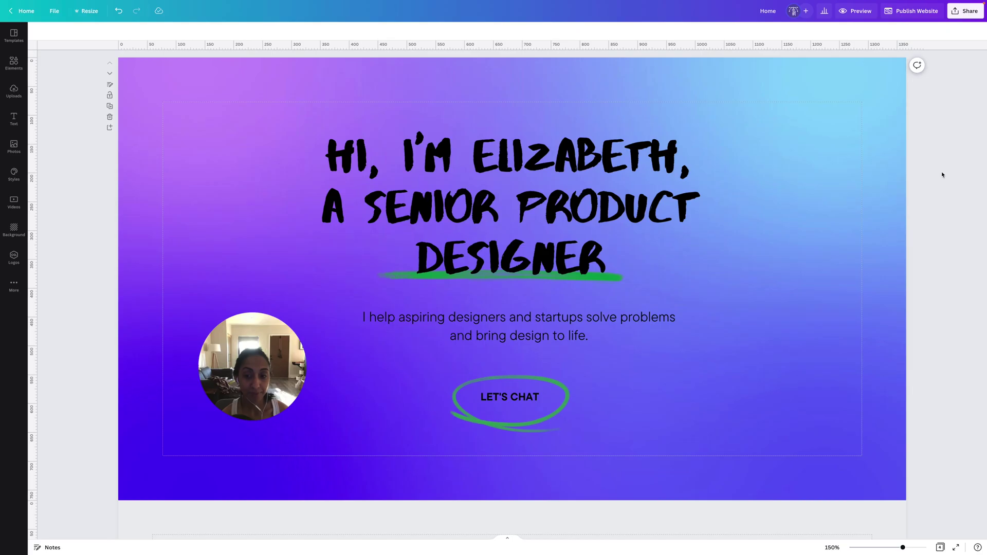
Preview the website with navigation and return to editing the design to handle the empty page titles
left_click(853, 15)
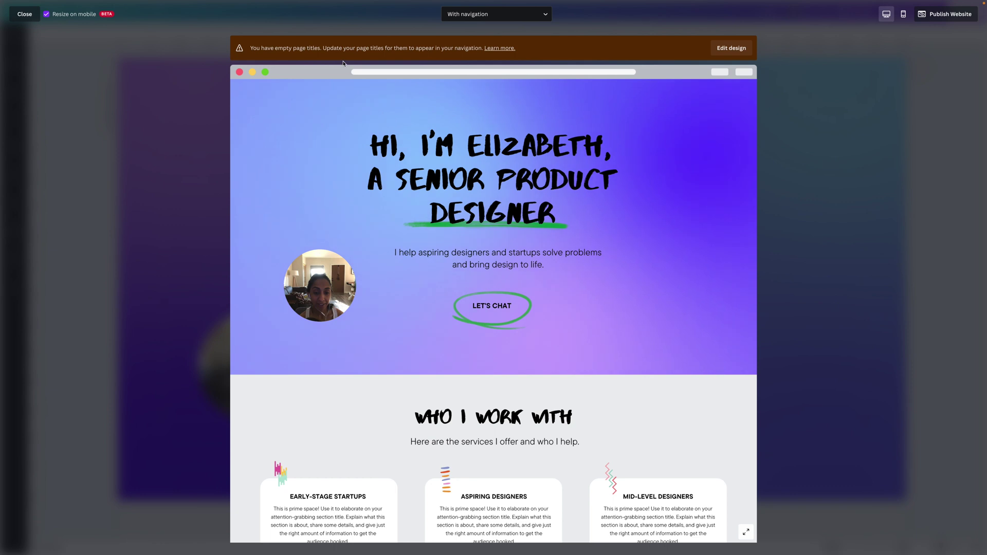
left_click(508, 15)
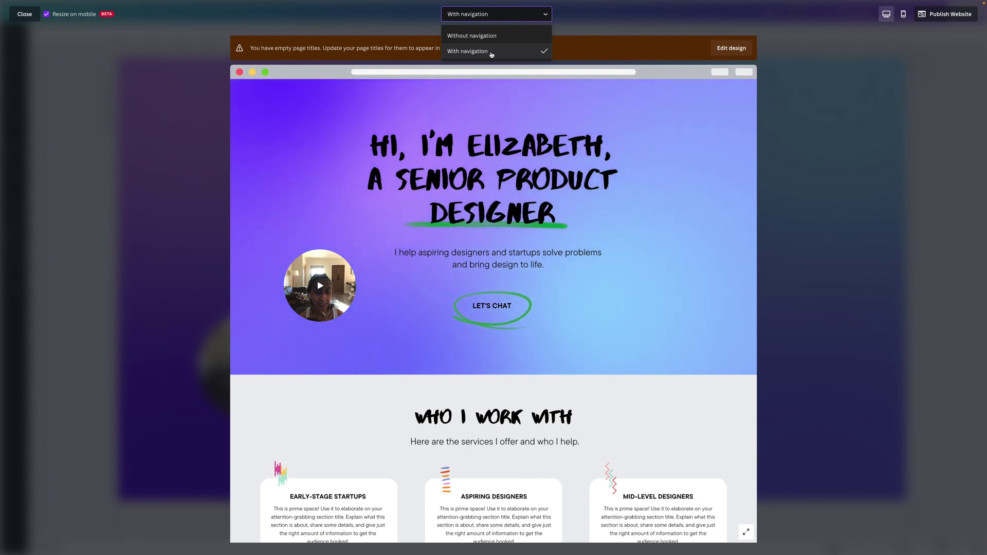
left_click(489, 52)
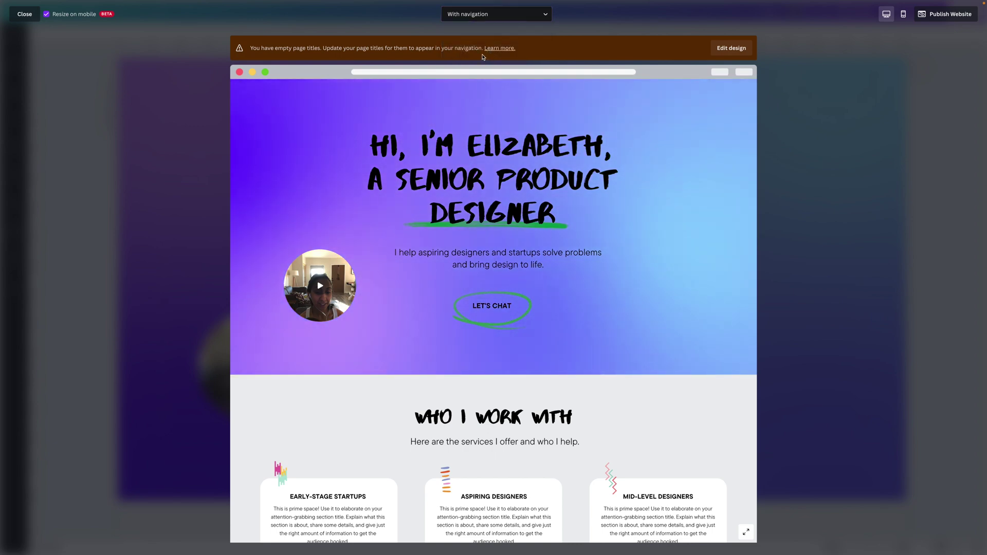
left_click(727, 48)
left_click(167, 88)
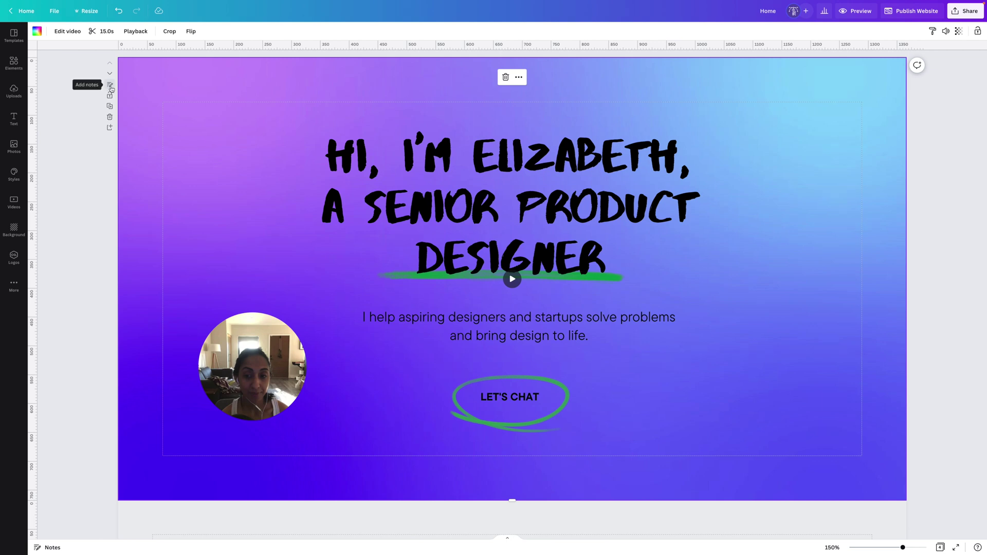
Title the pages for the navigation in their notes, with Home for the introduction page and Contact for the footer page
left_click(110, 87)
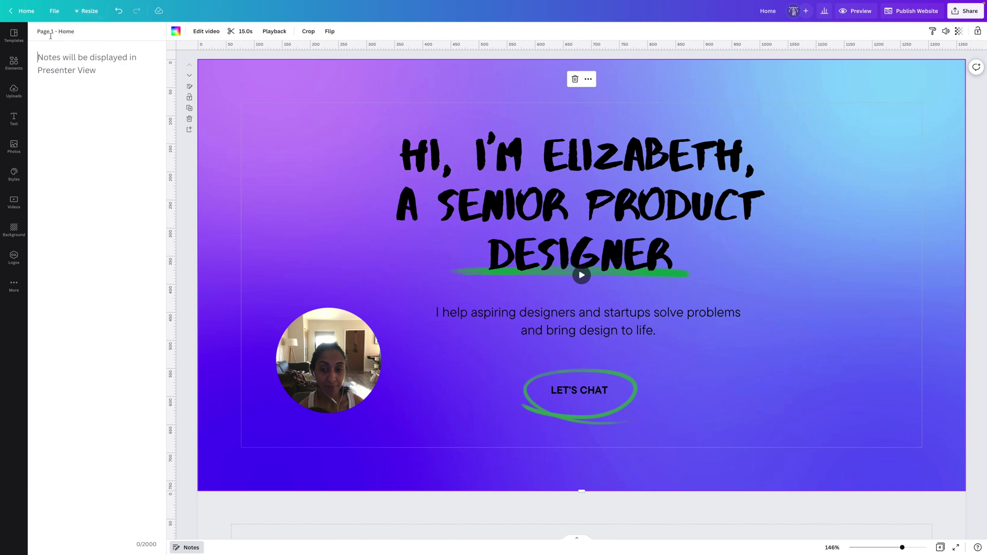
scroll(481, 262, "down", 15)
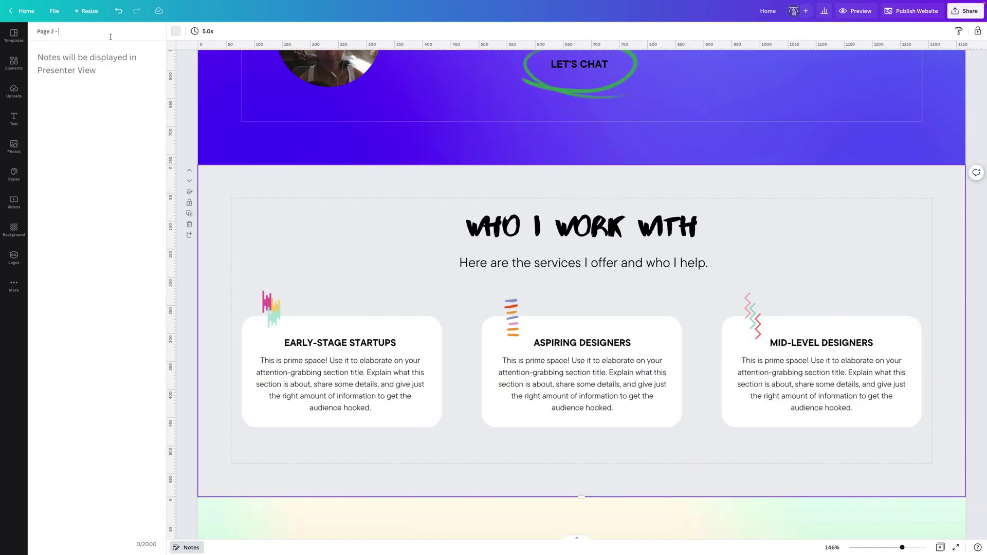
scroll(480, 262, "down", 5)
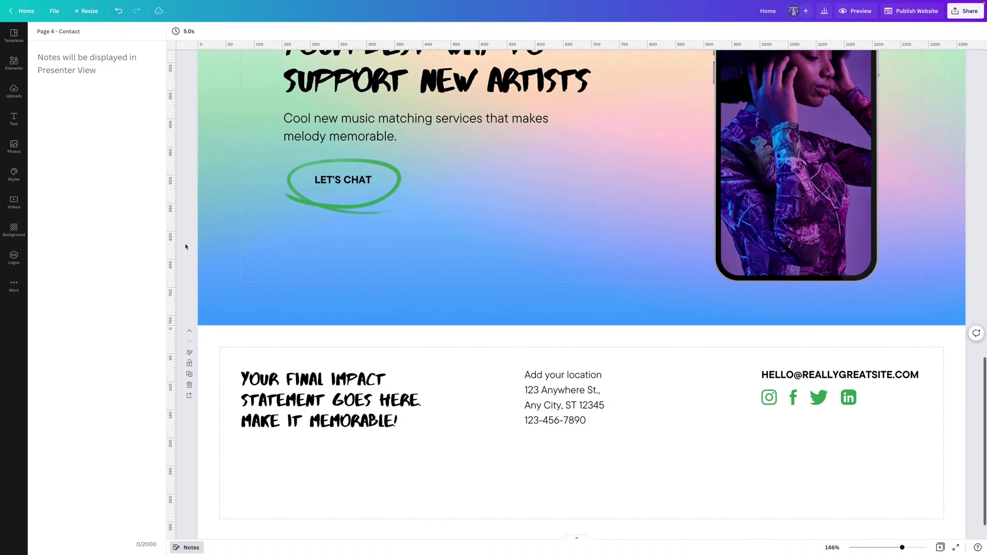
scroll(514, 266, "up", 20)
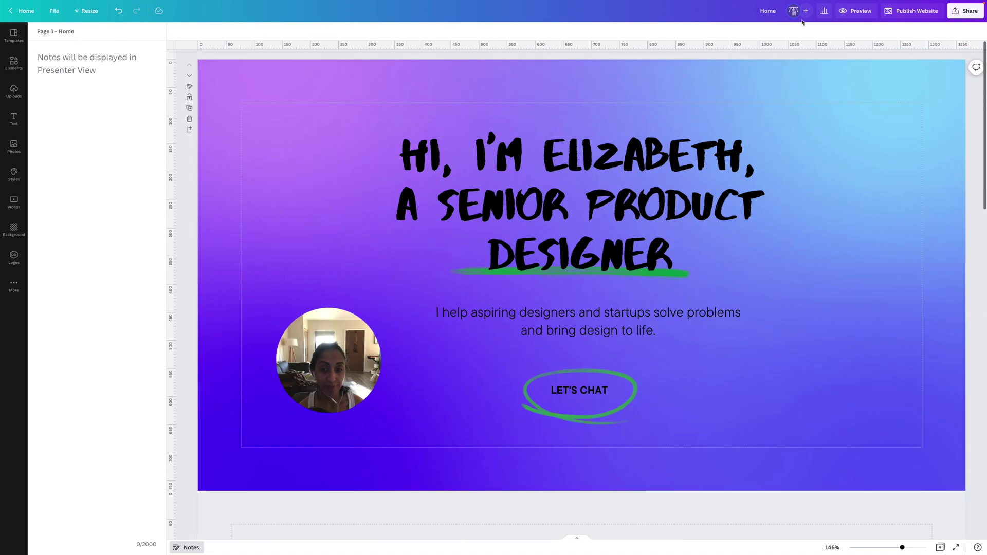
Preview the website and test its Services, Case Study, Contact and Home navigation links
left_click(856, 11)
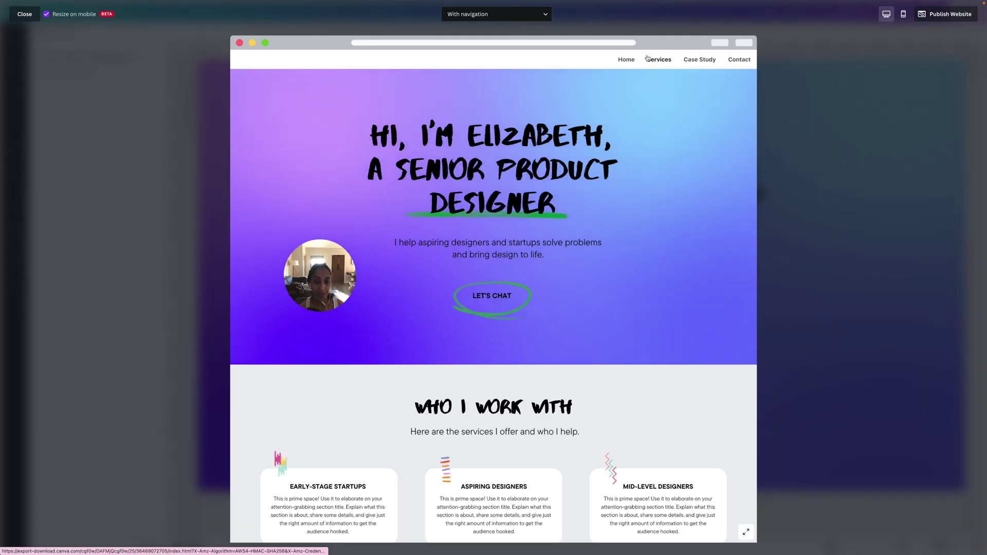
left_click(658, 61)
left_click(696, 65)
left_click(739, 62)
left_click(622, 62)
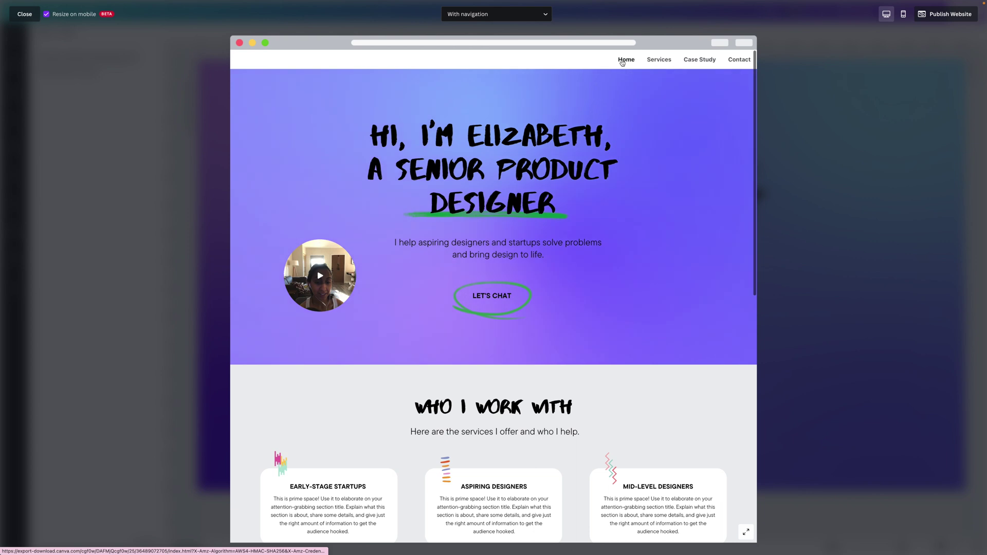
Switch the website preview to the mobile layout and look through the resized page
left_click(903, 14)
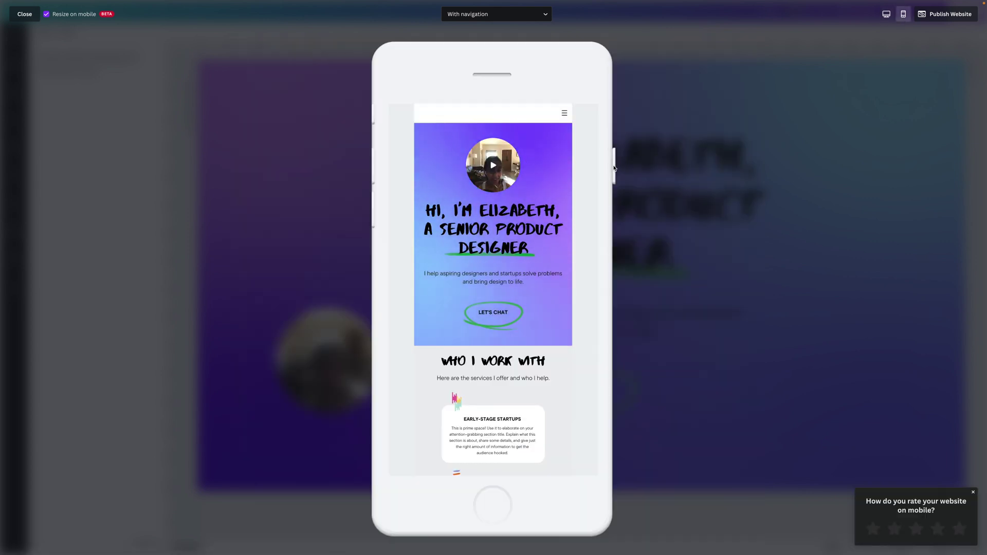
scroll(538, 180, "down", 1)
scroll(538, 180, "down", 5)
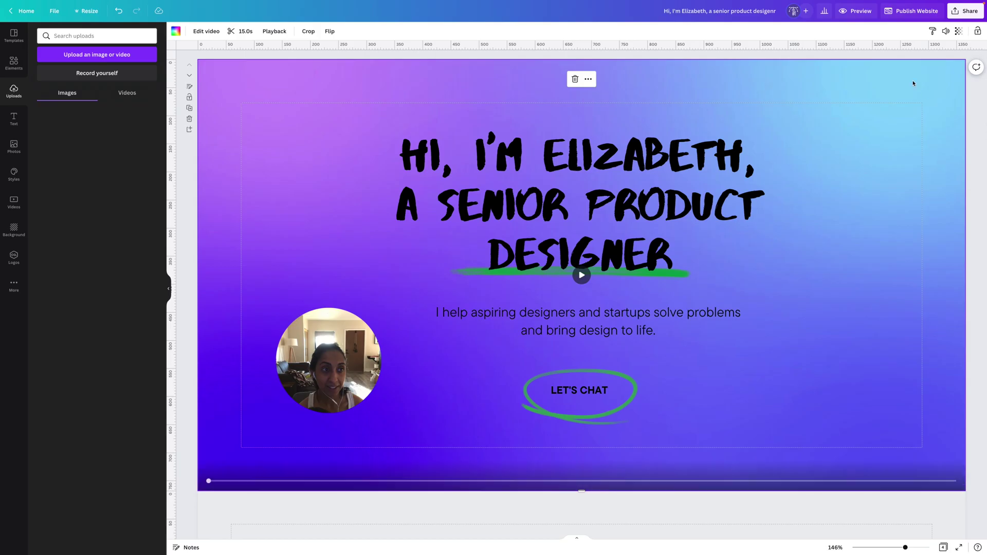
Set up publishing to a free Canva domain, with navigation and mobile resizing enabled
left_click(911, 17)
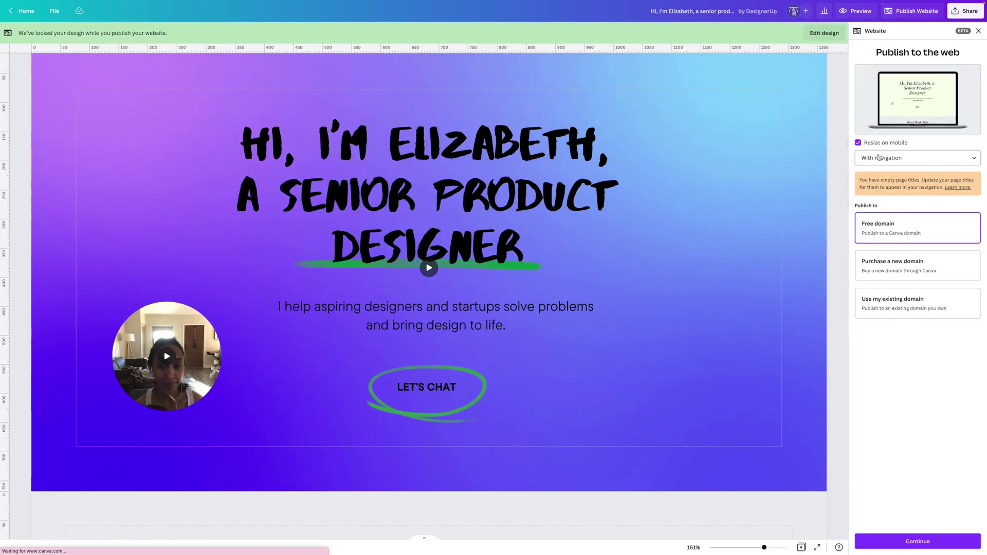
left_click(909, 158)
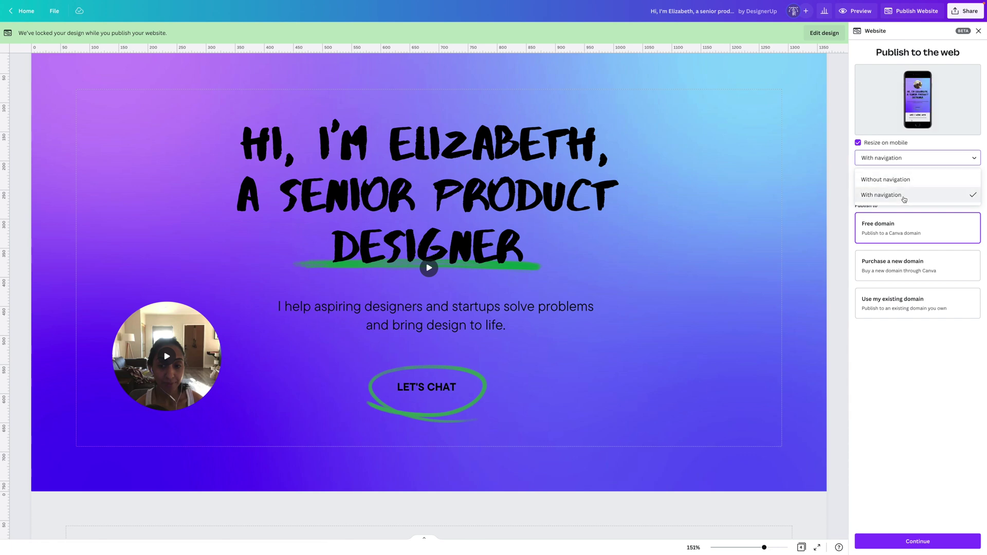
left_click(904, 199)
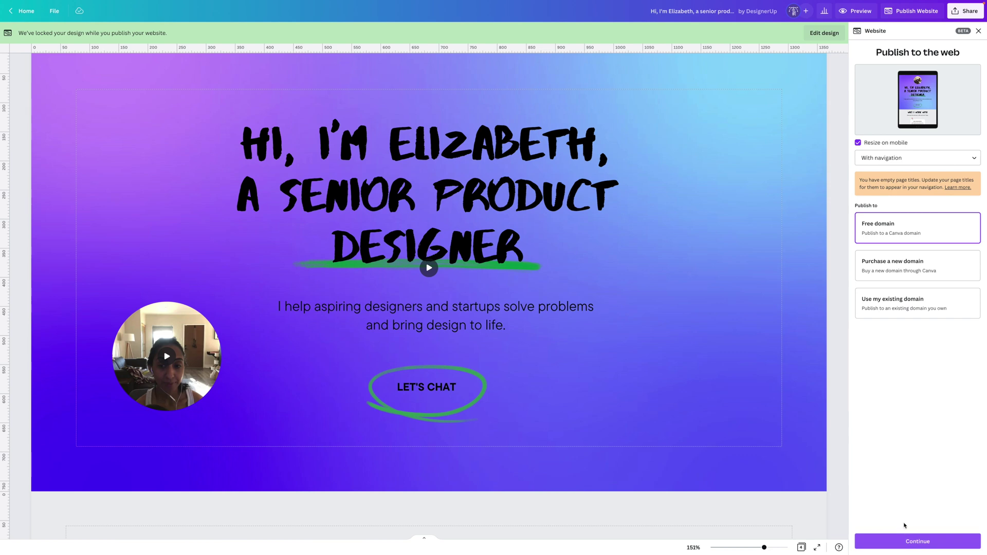
left_click(907, 542)
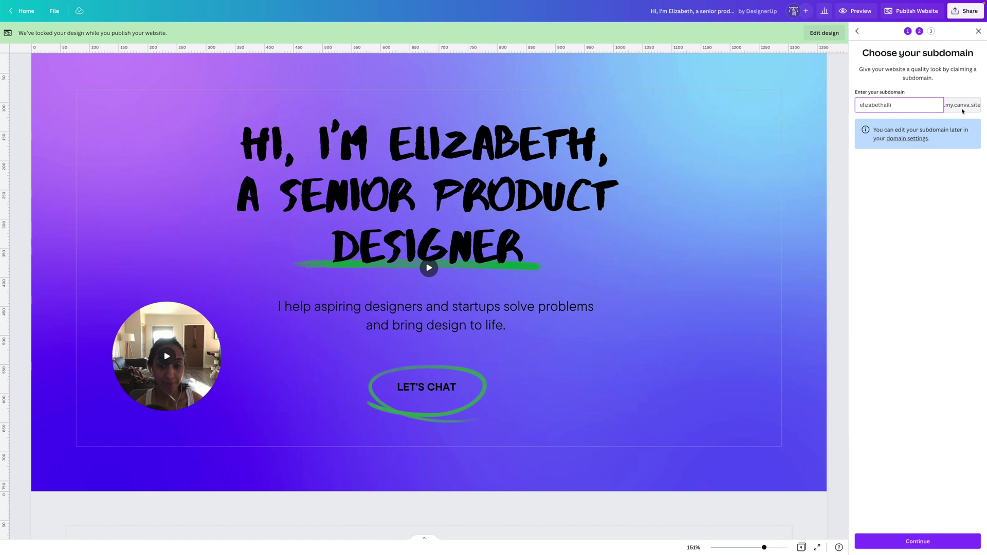
Publish the website on the entered my.canva.site subdomain without a description, and copy its live link
left_click(922, 545)
left_click(902, 170)
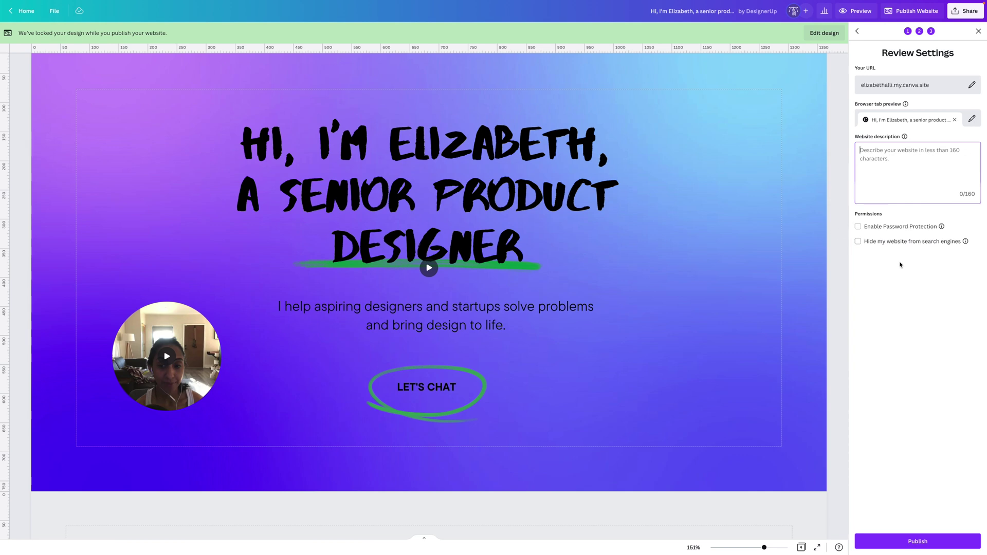
left_click(917, 541)
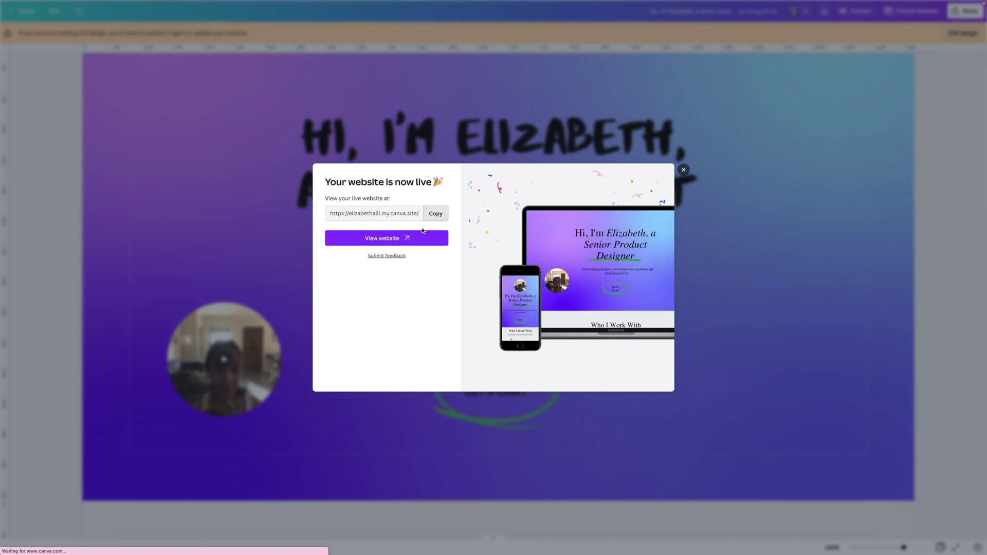
left_click(436, 213)
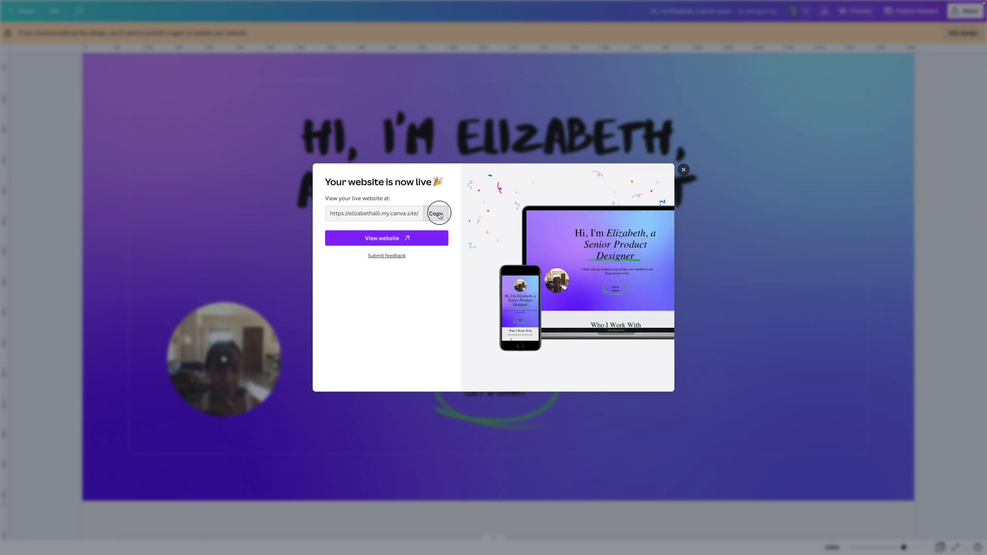
Open the live website and check its Case Study and Contact navigation links and page sections
left_click(386, 238)
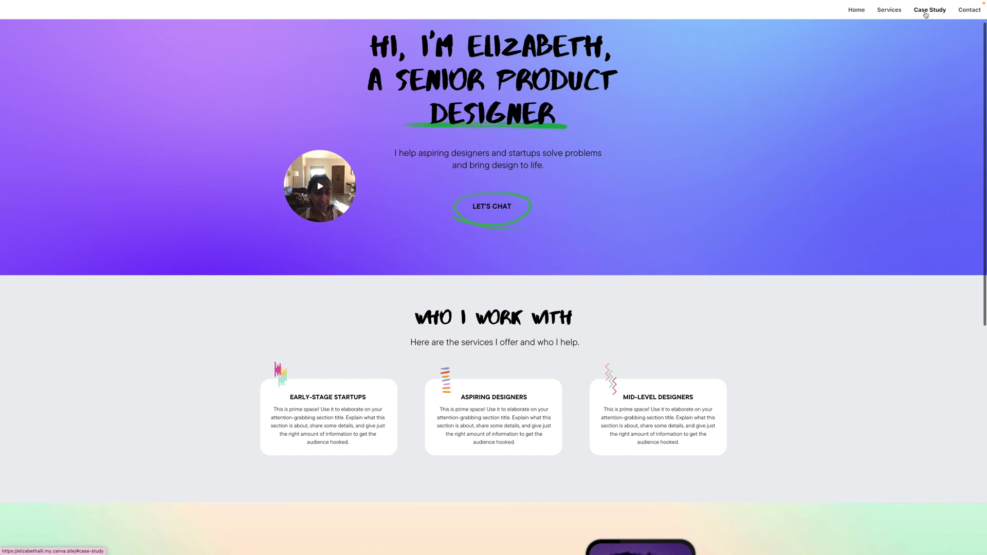
left_click(929, 12)
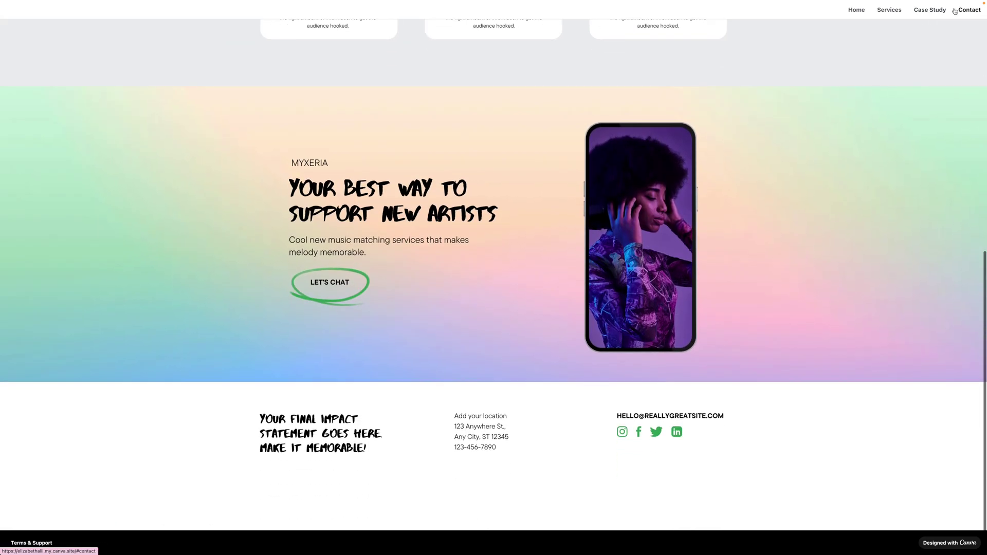
left_click(960, 11)
scroll(849, 104, "up", 15)
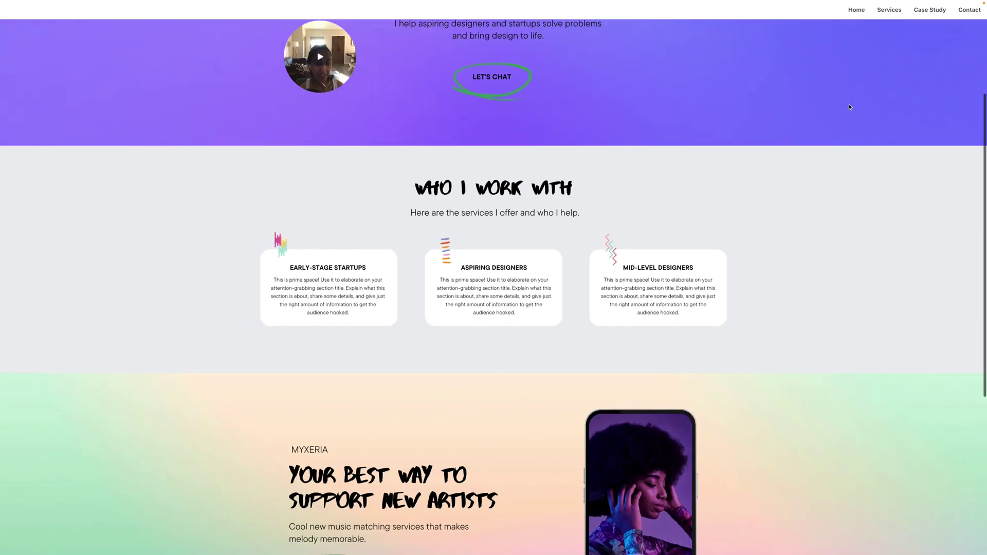
scroll(806, 480, "down", 1)
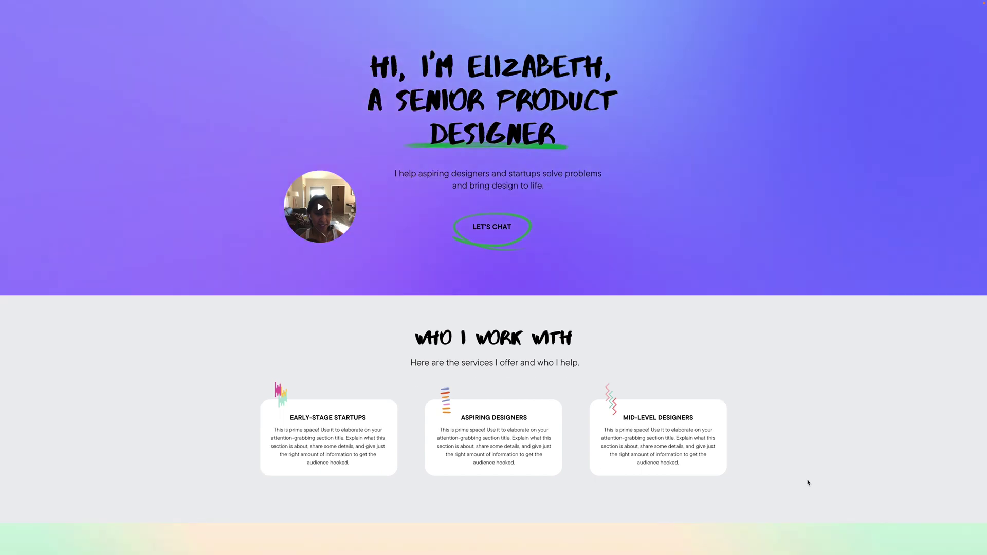